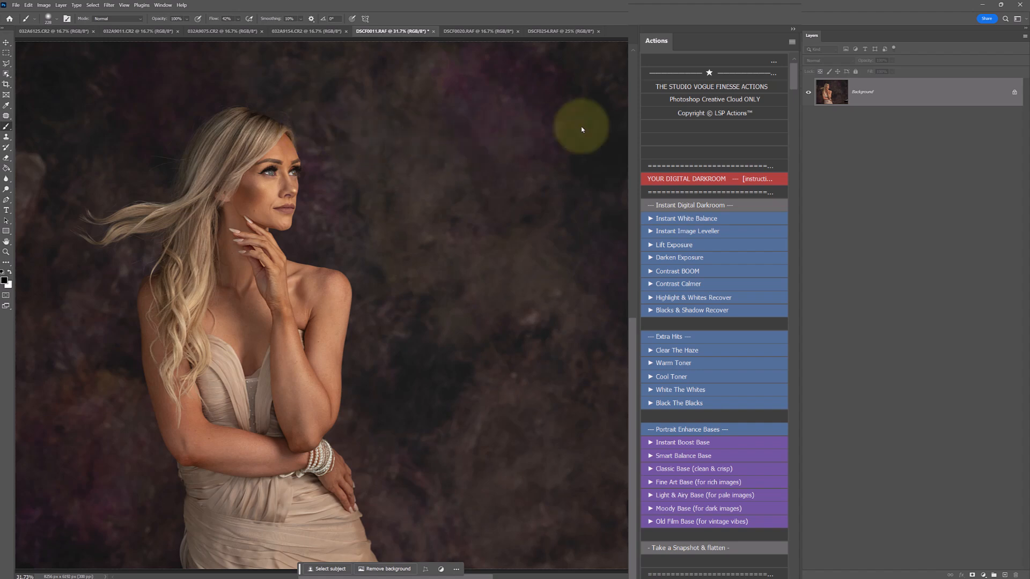
Run the Instant Image Leveller action and compare the portrait with its layer hidden and shown.
{"action": "left_click", "coordinate": [834, 92]}
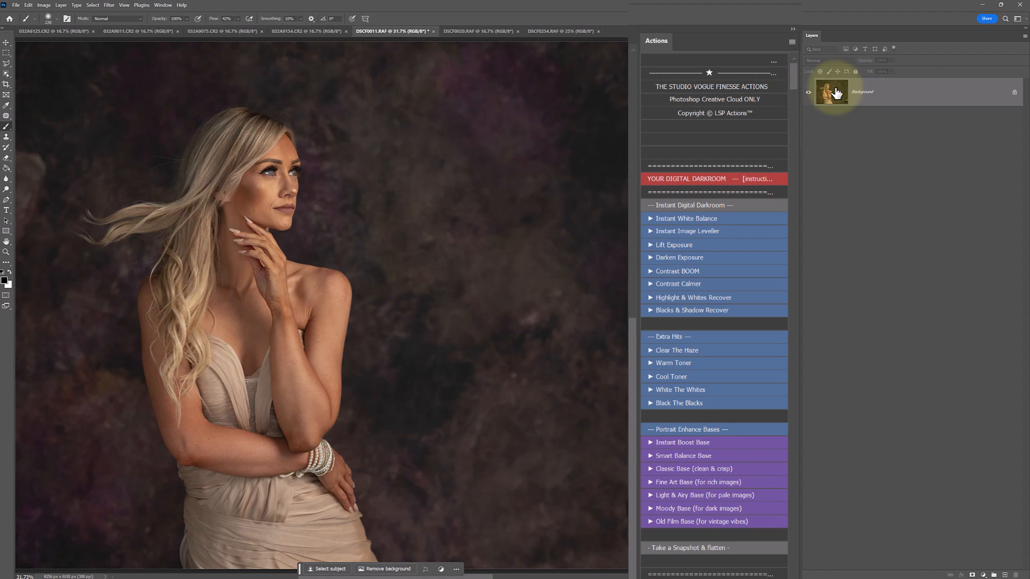
{"action": "left_click", "coordinate": [792, 69]}
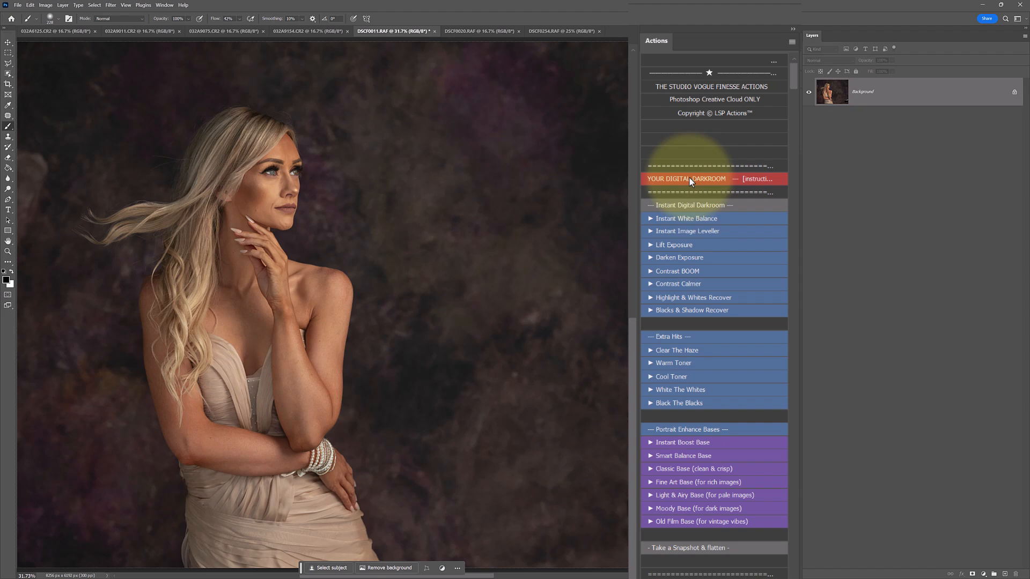
{"action": "left_click", "coordinate": [671, 233]}
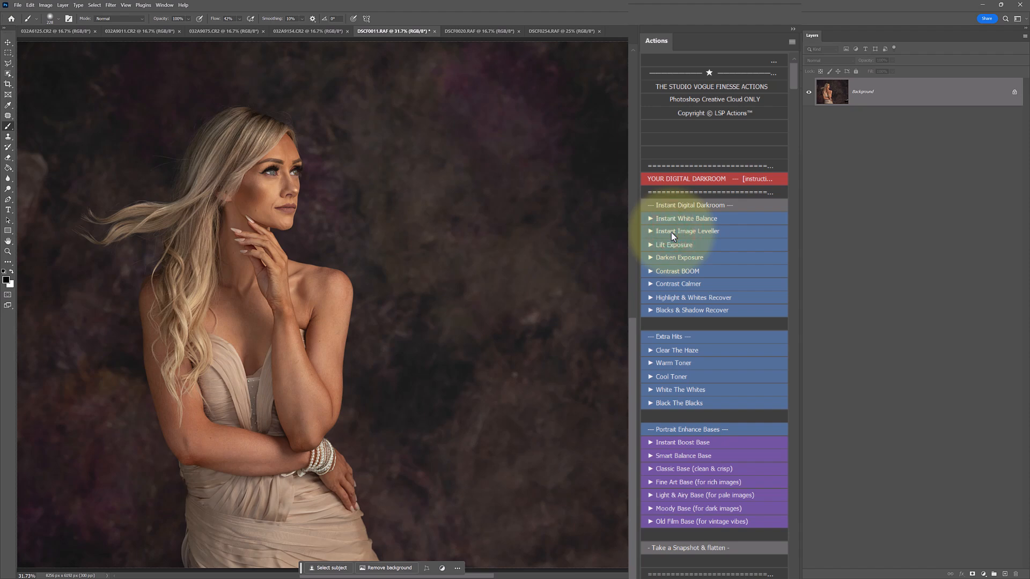
{"action": "left_click", "coordinate": [807, 93]}
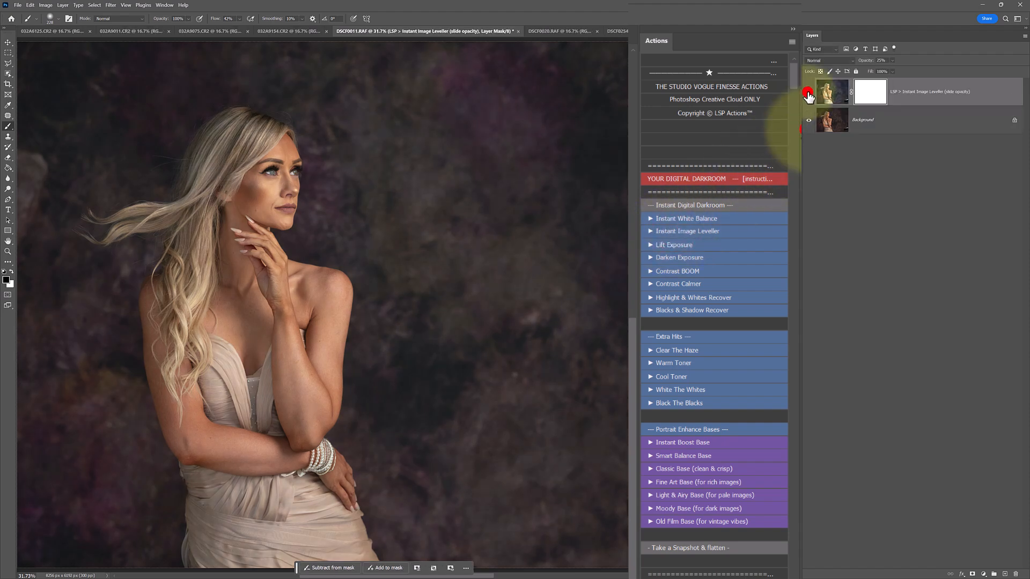
{"action": "left_click", "coordinate": [807, 92]}
{"action": "left_click", "coordinate": [808, 92]}
{"action": "left_click", "coordinate": [807, 92]}
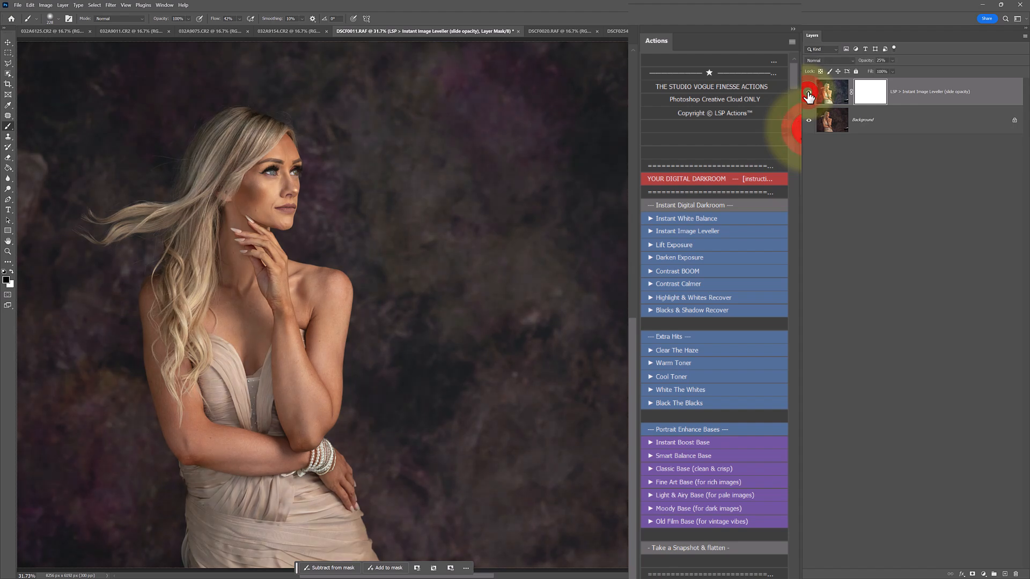
{"action": "left_click", "coordinate": [830, 94]}
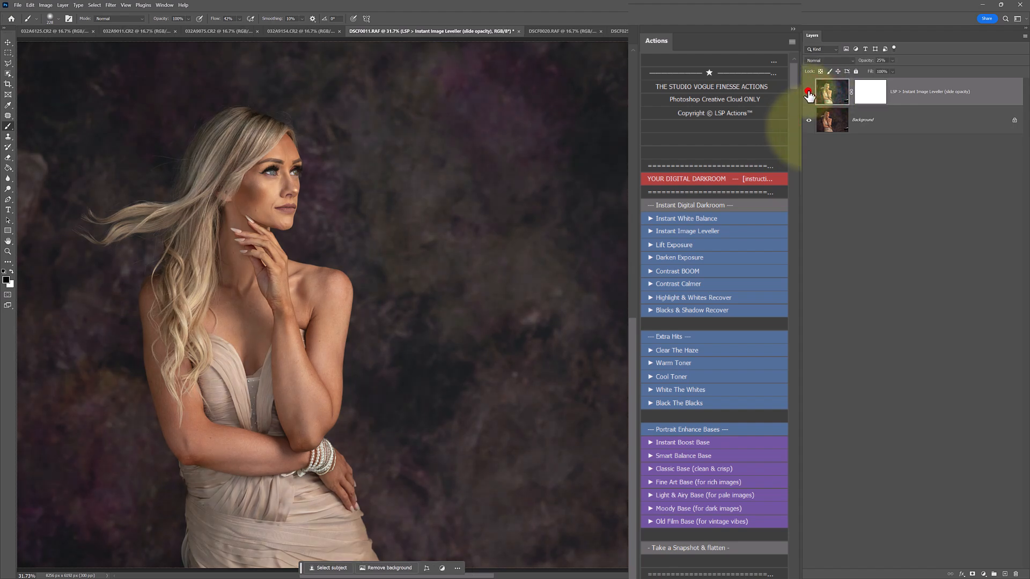
{"action": "left_click", "coordinate": [808, 92]}
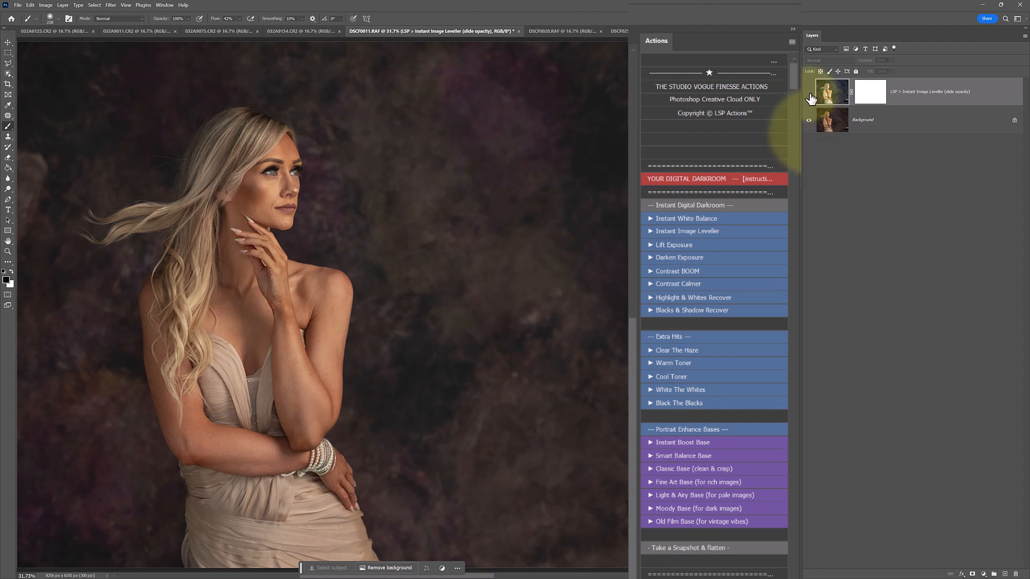
{"action": "left_click", "coordinate": [808, 94]}
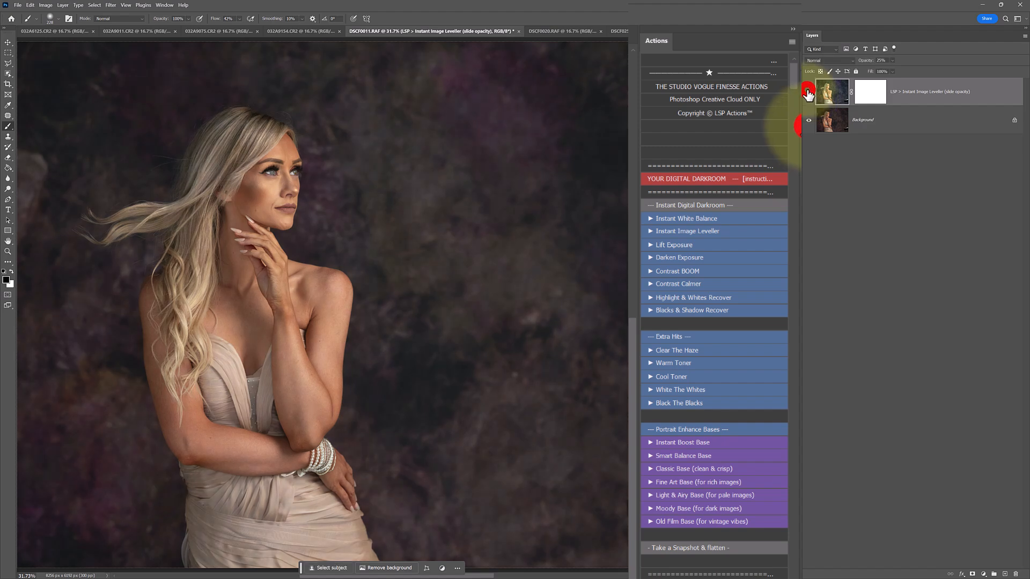
Lower the Instant Image Leveller layer's opacity to 19%, compare its effect, and hide the layer.
{"action": "left_click_drag", "start_coordinate": [892, 60], "coordinate": [890, 71]}
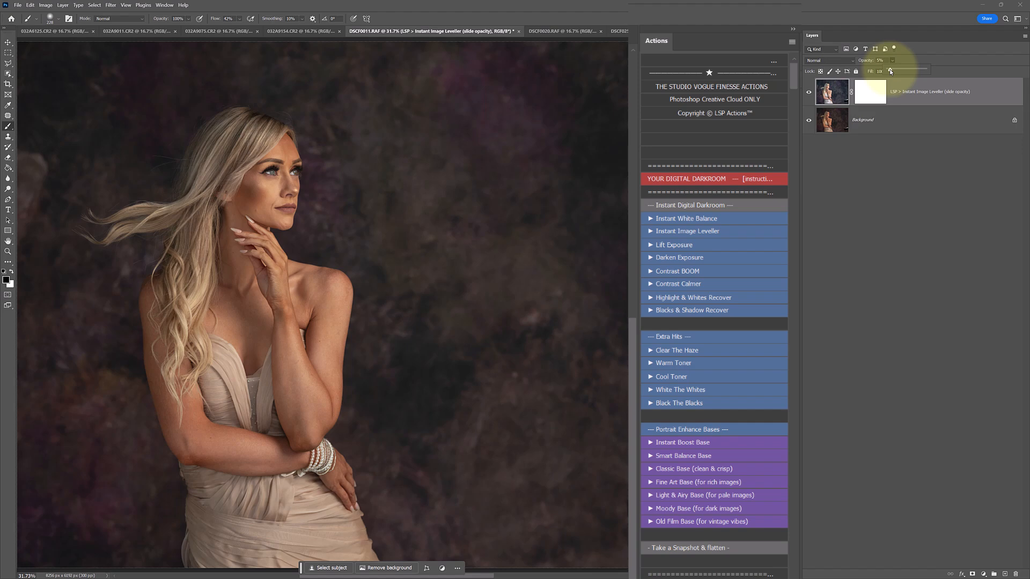
{"action": "mouse_move", "coordinate": [890, 70]}
{"action": "left_mouse_down"}
{"action": "mouse_move", "coordinate": [932, 70]}
{"action": "mouse_move", "coordinate": [891, 71]}
{"action": "left_mouse_up"}
{"action": "left_click", "coordinate": [809, 89]}
{"action": "left_click", "coordinate": [810, 89]}
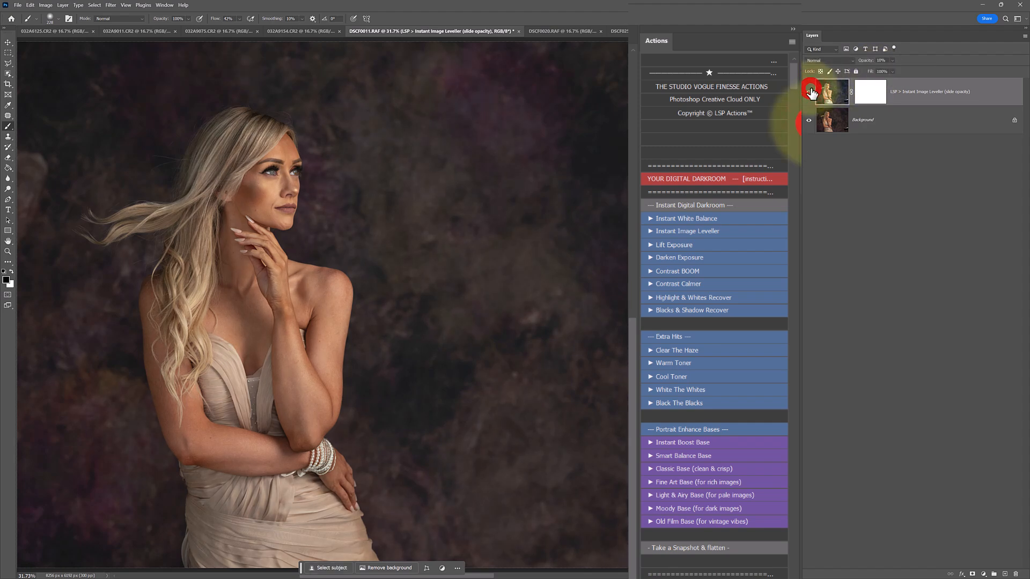
{"action": "left_click", "coordinate": [811, 90]}
Run the Lift Exposure action, compare the portrait with and without its layer, and leave that layer hidden.
{"action": "left_click", "coordinate": [701, 244]}
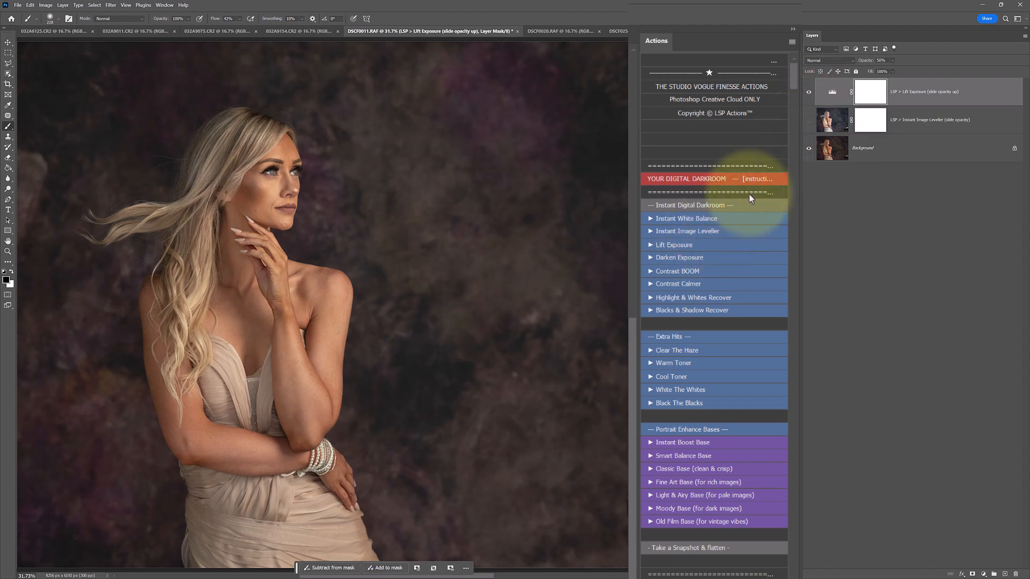
{"action": "left_click", "coordinate": [808, 92]}
{"action": "left_click", "coordinate": [809, 92]}
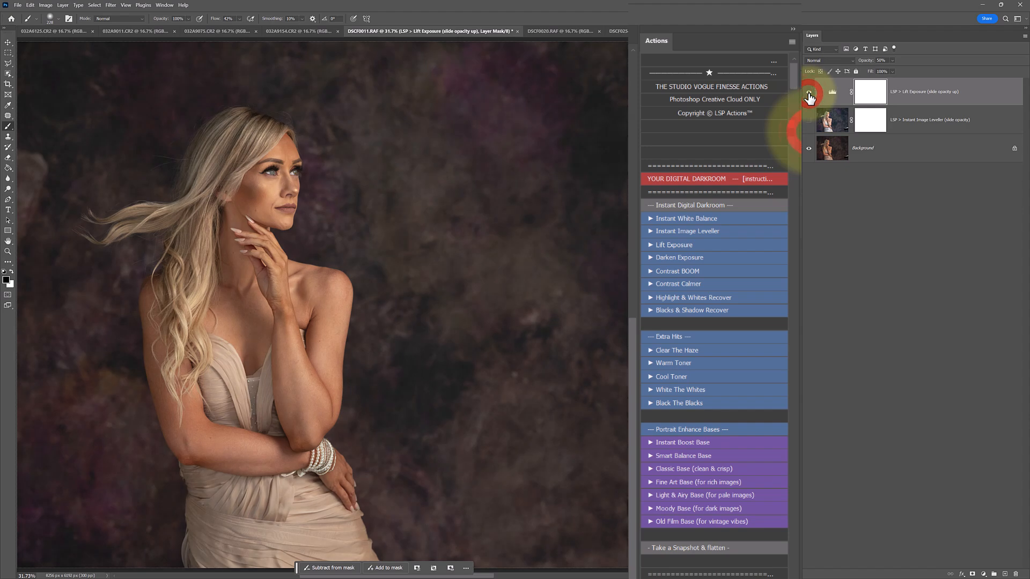
{"action": "left_click", "coordinate": [809, 92]}
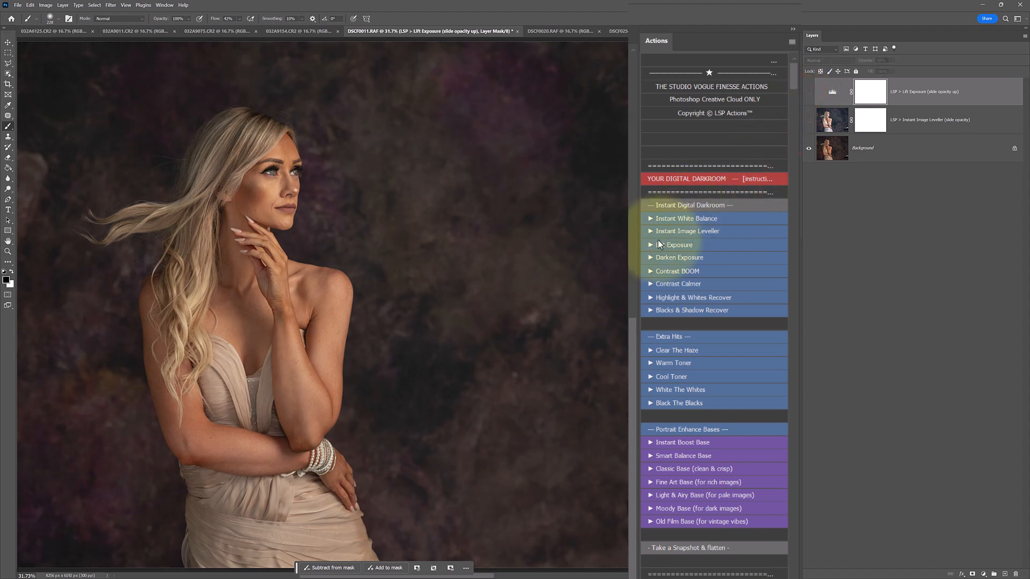
Run the Darken Exposure action, compare its effect by toggling the layer's visibility, and select its mask.
{"action": "left_click", "coordinate": [667, 257]}
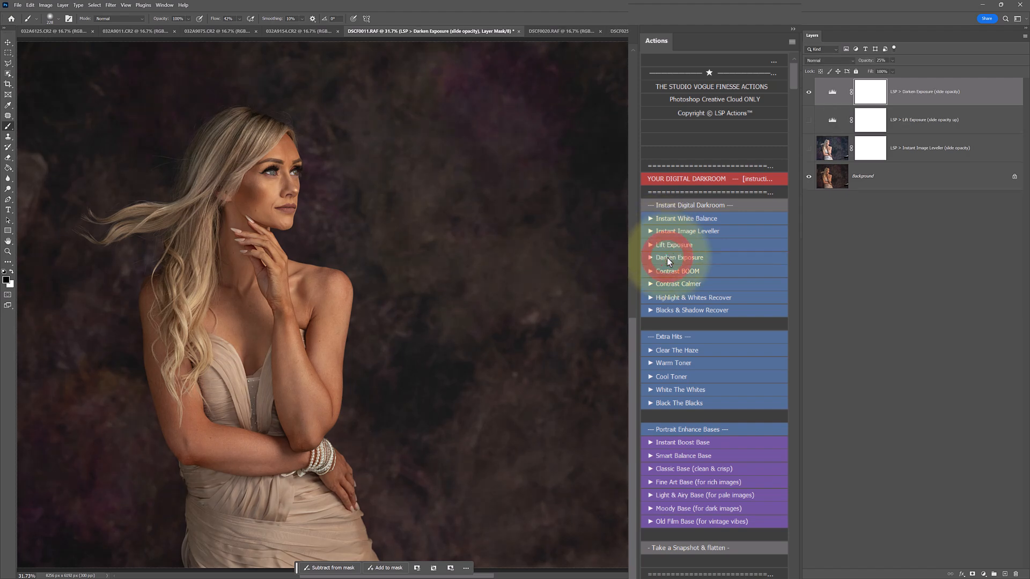
{"action": "left_click", "coordinate": [809, 92]}
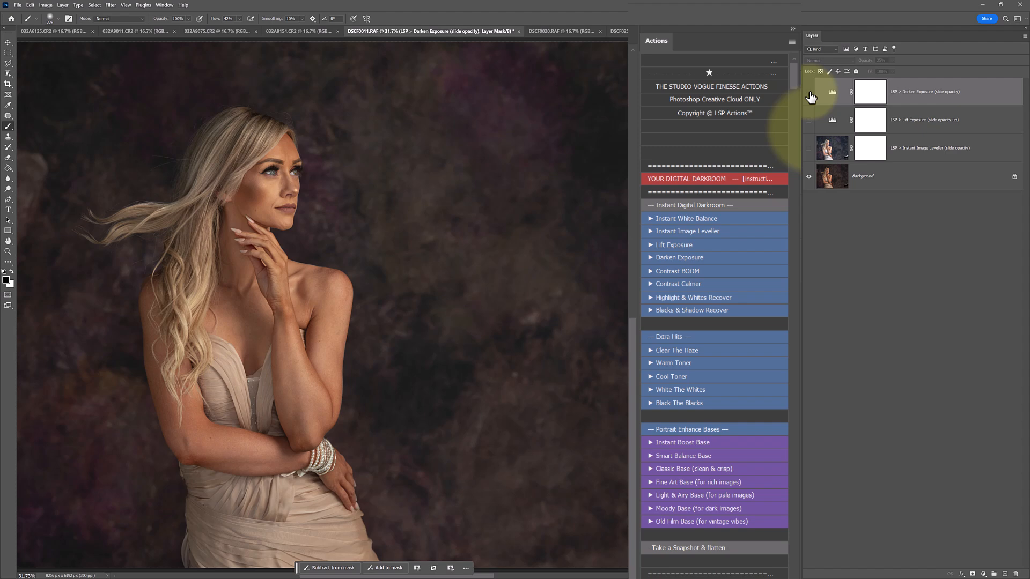
{"action": "left_click", "coordinate": [809, 92]}
{"action": "left_click", "coordinate": [809, 92]}
{"action": "left_click", "coordinate": [809, 93]}
{"action": "left_click", "coordinate": [858, 93]}
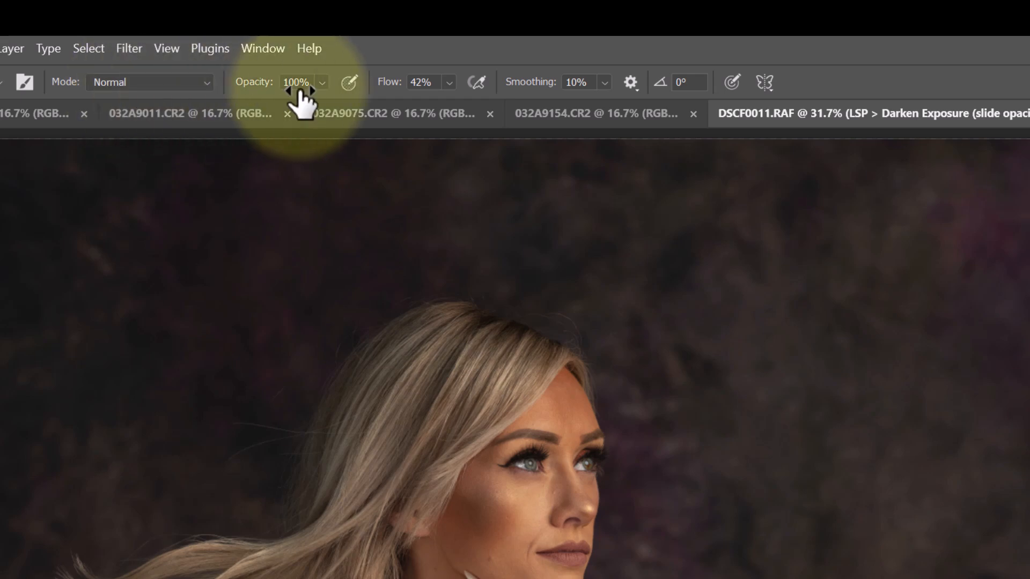
Set the brush flow to 25% and use a Soft Round brush of 480 px with 0% hardness.
{"action": "left_click", "coordinate": [429, 82]}
{"action": "type", "text": "2"}
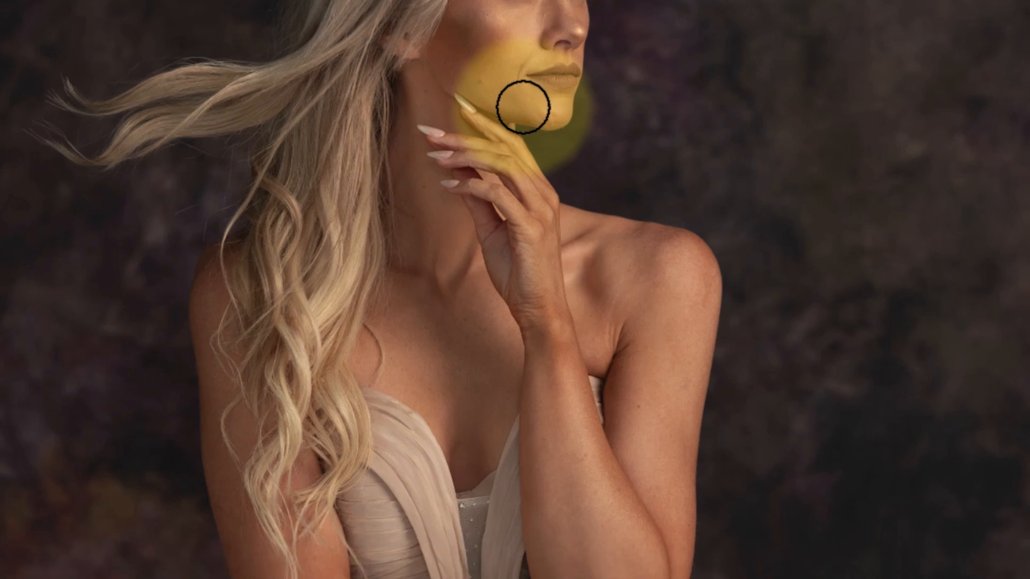
{"action": "right_click", "coordinate": [533, 568]}
{"action": "mouse_move", "coordinate": [741, 156]}
{"action": "left_mouse_down"}
{"action": "mouse_move", "coordinate": [733, 156]}
{"action": "mouse_move", "coordinate": [742, 156]}
{"action": "left_mouse_up"}
{"action": "left_click_drag", "start_coordinate": [627, 202], "coordinate": [614, 222]}
{"action": "left_click_drag", "start_coordinate": [740, 157], "coordinate": [740, 156]}
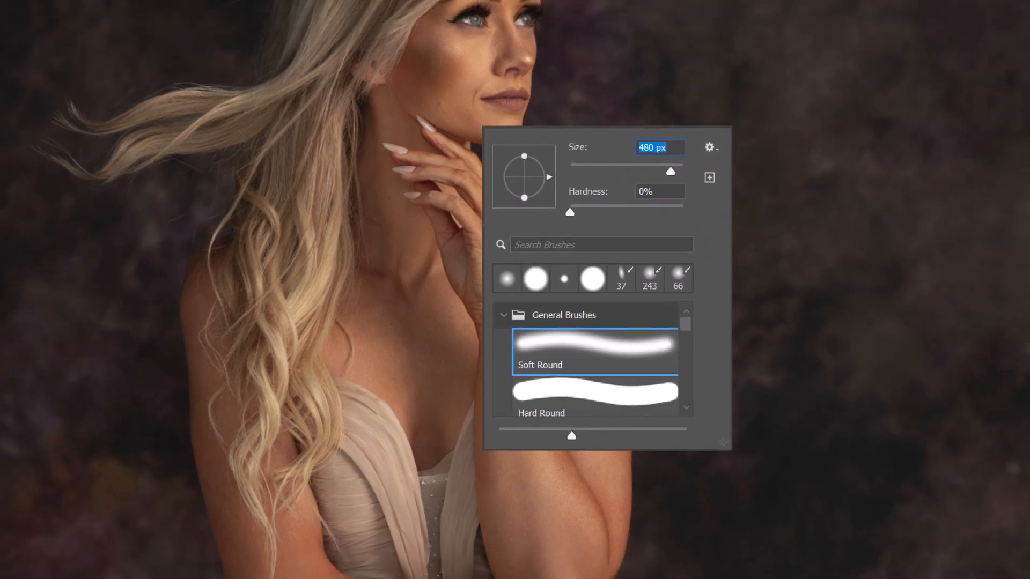
{"action": "left_click", "coordinate": [941, 72]}
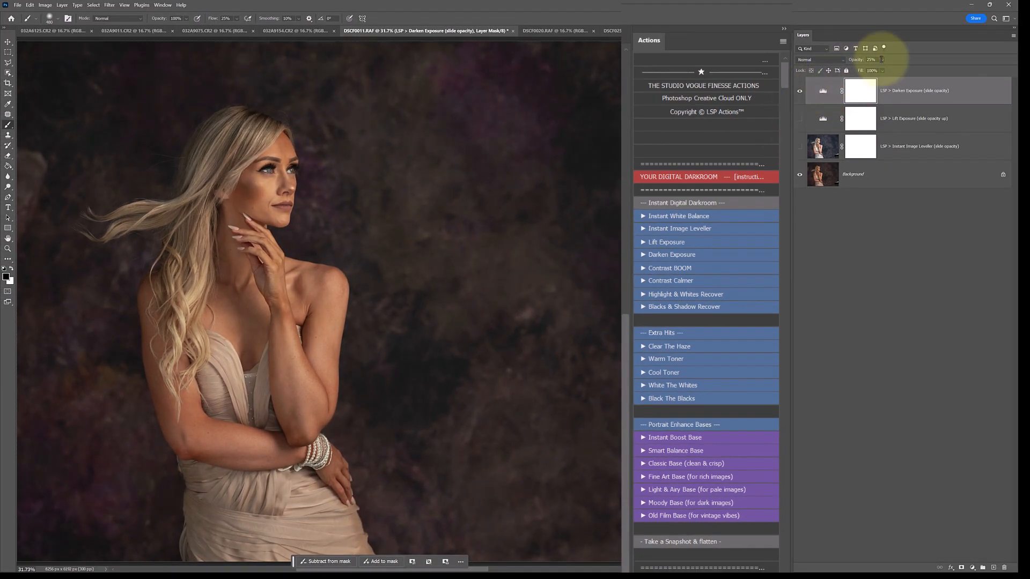
Raise the Darken Exposure layer's opacity to 100% and select its layer mask for painting.
{"action": "left_click", "coordinate": [881, 60]}
{"action": "left_click_drag", "start_coordinate": [886, 69], "coordinate": [905, 70]}
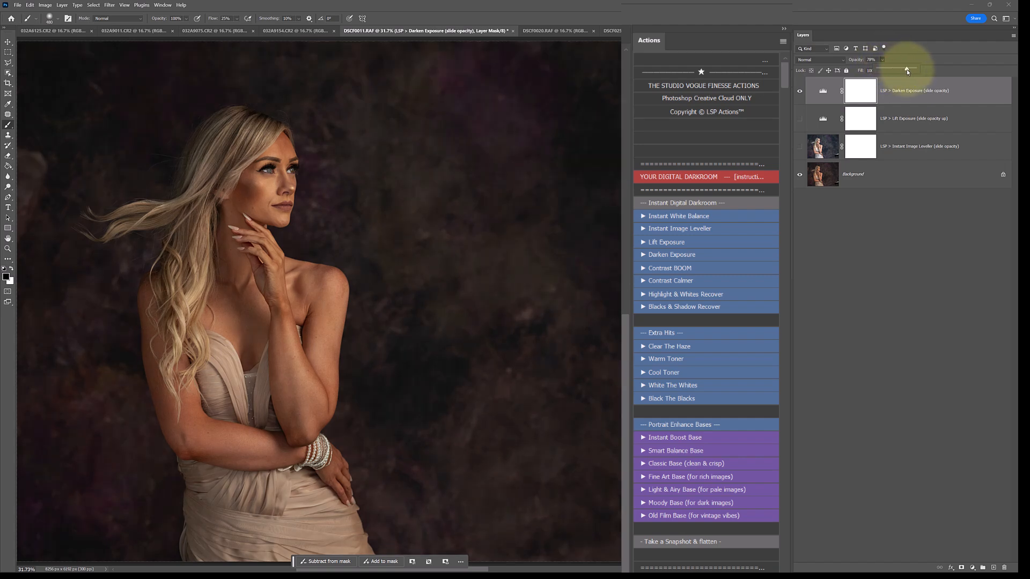
{"action": "left_click", "coordinate": [862, 97]}
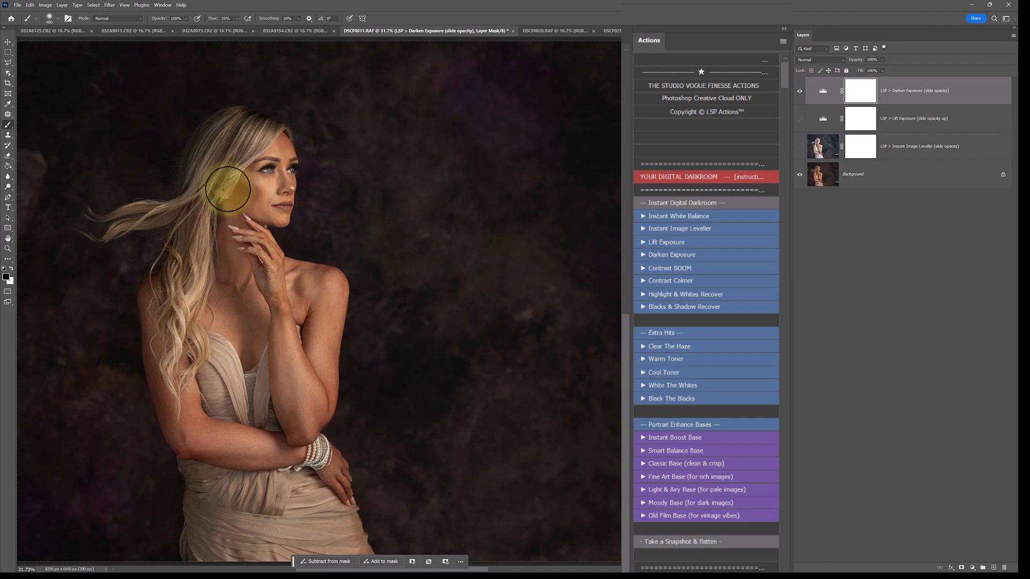
Paint black over the woman on the Darken Exposure mask, using the red mask overlay to fill missed areas of face, hair and body.
{"action": "mouse_move", "coordinate": [259, 149]}
{"action": "left_mouse_down"}
{"action": "mouse_move", "coordinate": [181, 303]}
{"action": "mouse_move", "coordinate": [253, 262]}
{"action": "mouse_move", "coordinate": [242, 178]}
{"action": "left_mouse_up"}
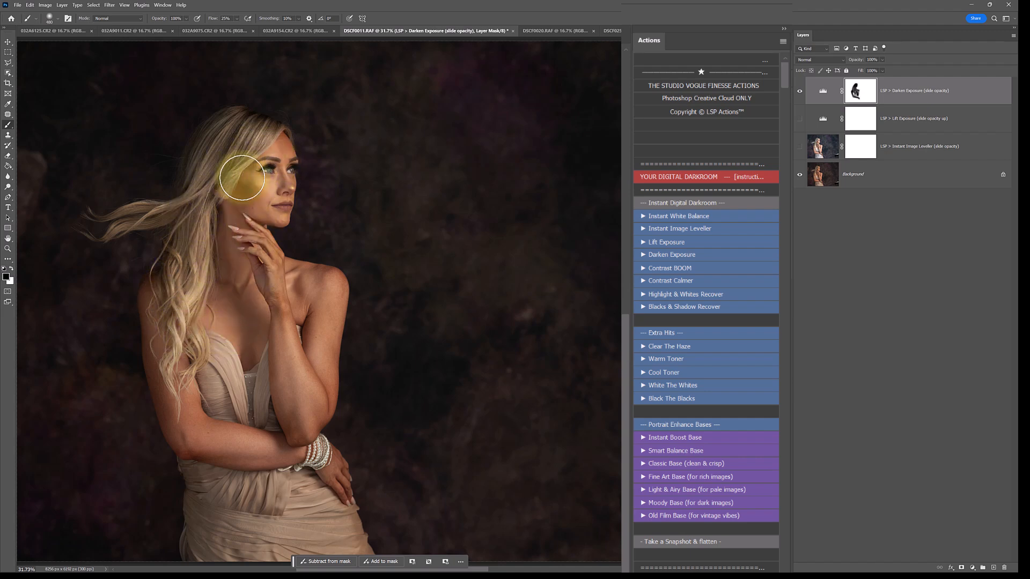
{"action": "key", "text": "backslash"}
{"action": "key", "text": "x"}
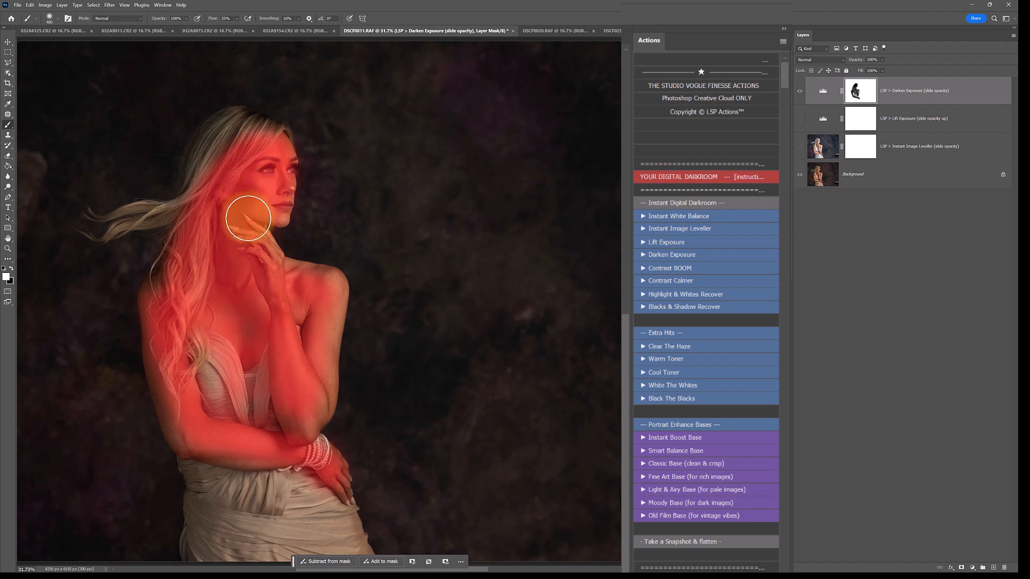
{"action": "key", "text": "x"}
{"action": "mouse_move", "coordinate": [310, 283]}
{"action": "left_mouse_down"}
{"action": "mouse_move", "coordinate": [326, 328]}
{"action": "mouse_move", "coordinate": [314, 413]}
{"action": "mouse_move", "coordinate": [217, 399]}
{"action": "mouse_move", "coordinate": [233, 395]}
{"action": "mouse_move", "coordinate": [228, 345]}
{"action": "mouse_move", "coordinate": [223, 398]}
{"action": "mouse_move", "coordinate": [172, 345]}
{"action": "mouse_move", "coordinate": [170, 296]}
{"action": "mouse_move", "coordinate": [218, 267]}
{"action": "mouse_move", "coordinate": [258, 173]}
{"action": "mouse_move", "coordinate": [255, 141]}
{"action": "mouse_move", "coordinate": [232, 162]}
{"action": "mouse_move", "coordinate": [269, 143]}
{"action": "mouse_move", "coordinate": [239, 133]}
{"action": "mouse_move", "coordinate": [217, 151]}
{"action": "mouse_move", "coordinate": [185, 263]}
{"action": "mouse_move", "coordinate": [193, 308]}
{"action": "mouse_move", "coordinate": [195, 193]}
{"action": "mouse_move", "coordinate": [213, 145]}
{"action": "mouse_move", "coordinate": [242, 130]}
{"action": "mouse_move", "coordinate": [268, 153]}
{"action": "left_mouse_up"}
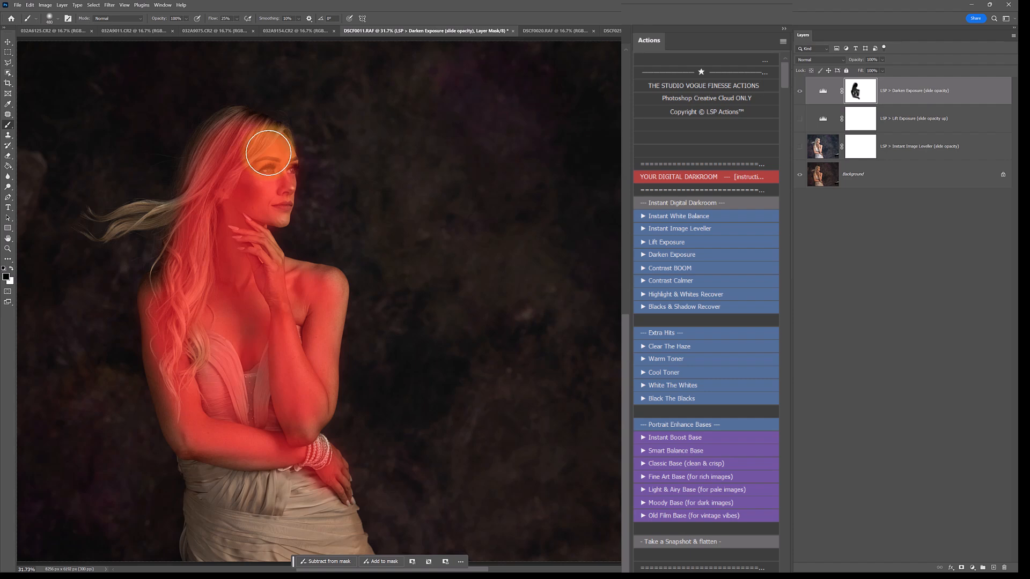
{"action": "mouse_move", "coordinate": [267, 151]}
{"action": "left_mouse_down"}
{"action": "mouse_move", "coordinate": [274, 188]}
{"action": "mouse_move", "coordinate": [258, 215]}
{"action": "mouse_move", "coordinate": [266, 209]}
{"action": "mouse_move", "coordinate": [245, 216]}
{"action": "mouse_move", "coordinate": [257, 251]}
{"action": "mouse_move", "coordinate": [249, 270]}
{"action": "mouse_move", "coordinate": [221, 225]}
{"action": "mouse_move", "coordinate": [242, 156]}
{"action": "mouse_move", "coordinate": [227, 243]}
{"action": "mouse_move", "coordinate": [216, 226]}
{"action": "mouse_move", "coordinate": [253, 224]}
{"action": "mouse_move", "coordinate": [223, 230]}
{"action": "left_mouse_up"}
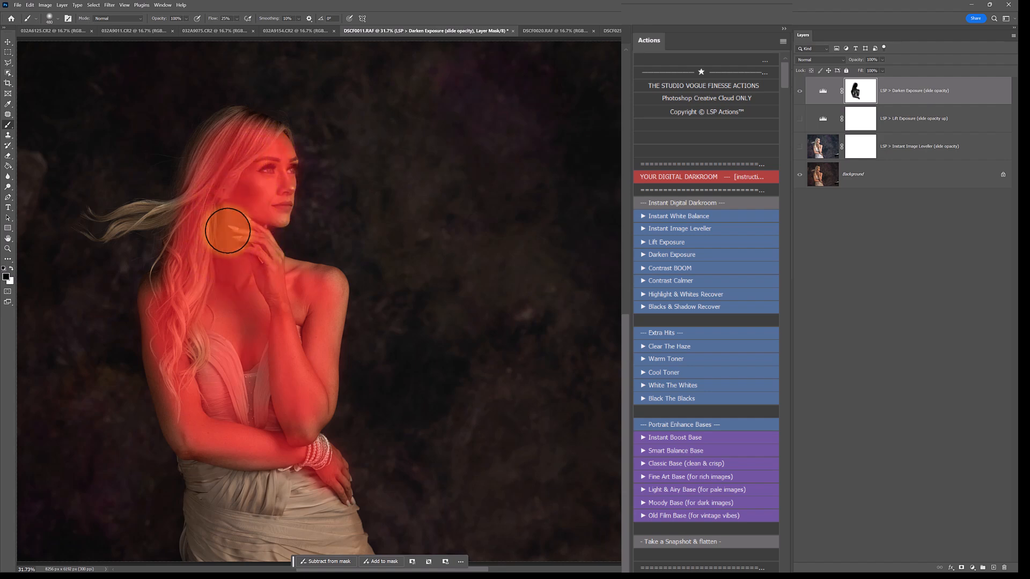
Swap the brush colour to white, try painting the darkening back in beside the face, and undo the stroke.
{"action": "key", "text": "x"}
{"action": "left_click", "coordinate": [275, 235]}
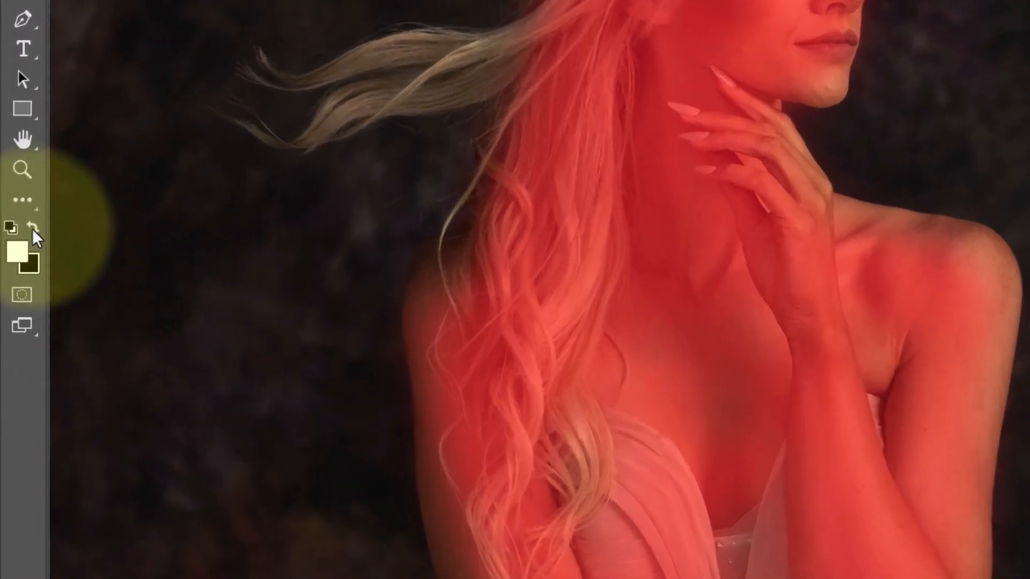
{"action": "left_click", "coordinate": [33, 230]}
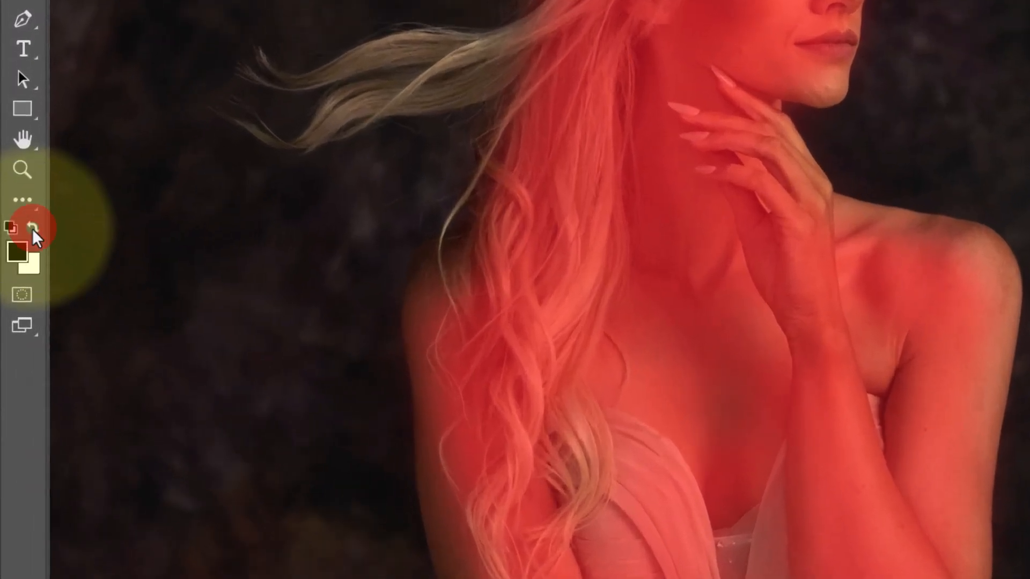
{"action": "left_click", "coordinate": [34, 232]}
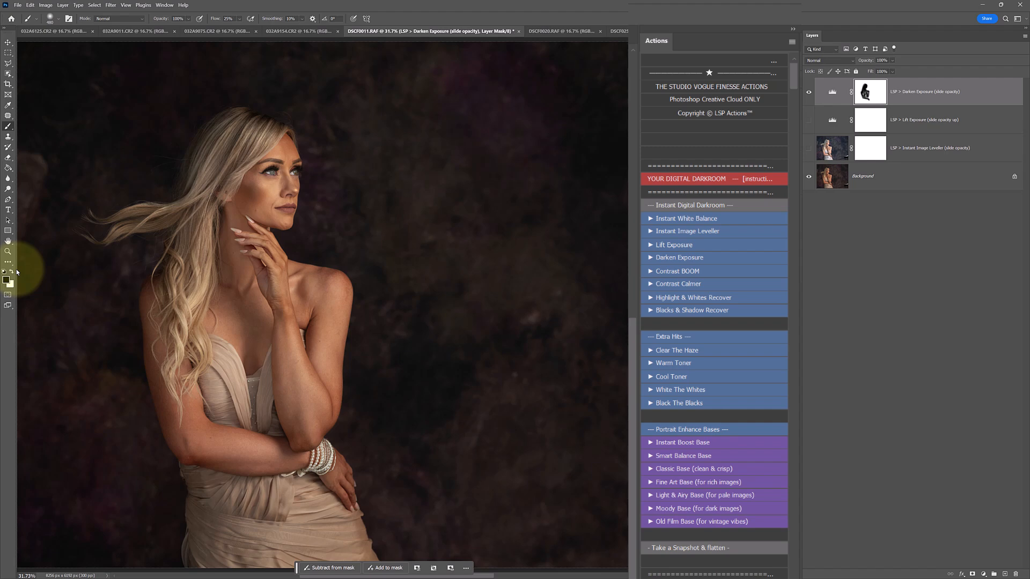
{"action": "left_click", "coordinate": [15, 272]}
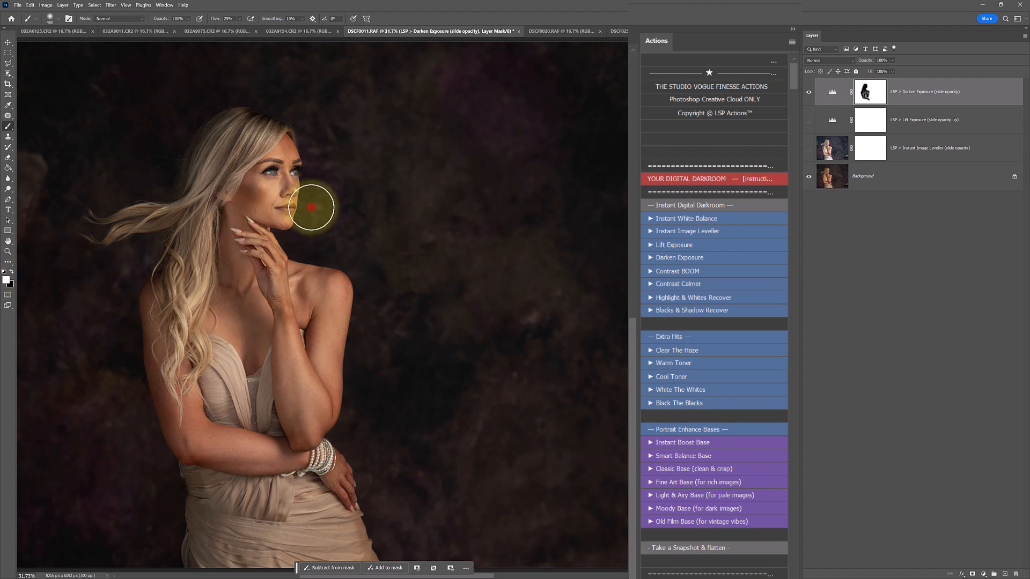
{"action": "mouse_move", "coordinate": [323, 201]}
{"action": "left_mouse_down"}
{"action": "mouse_move", "coordinate": [222, 204]}
{"action": "mouse_move", "coordinate": [229, 188]}
{"action": "mouse_move", "coordinate": [315, 153]}
{"action": "mouse_move", "coordinate": [296, 159]}
{"action": "mouse_move", "coordinate": [296, 189]}
{"action": "left_mouse_up"}
{"action": "key", "text": "ctrl+z"}
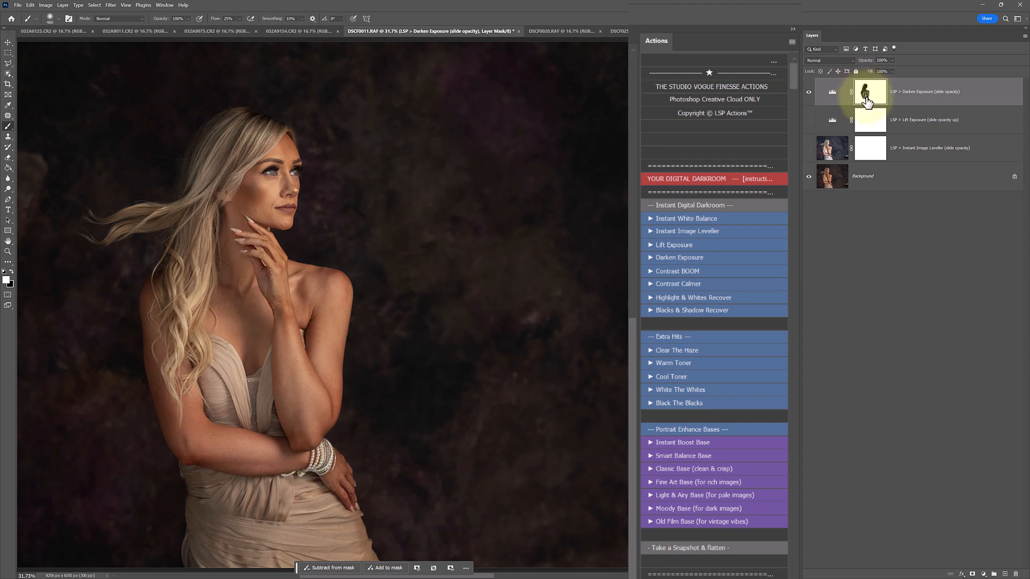
Compare the portrait with and without the masked Darken Exposure layer, leaving the layer hidden.
{"action": "left_click", "coordinate": [809, 93]}
{"action": "left_click", "coordinate": [808, 93]}
{"action": "left_click", "coordinate": [809, 95]}
{"action": "left_click", "coordinate": [808, 95]}
{"action": "left_click", "coordinate": [808, 94]}
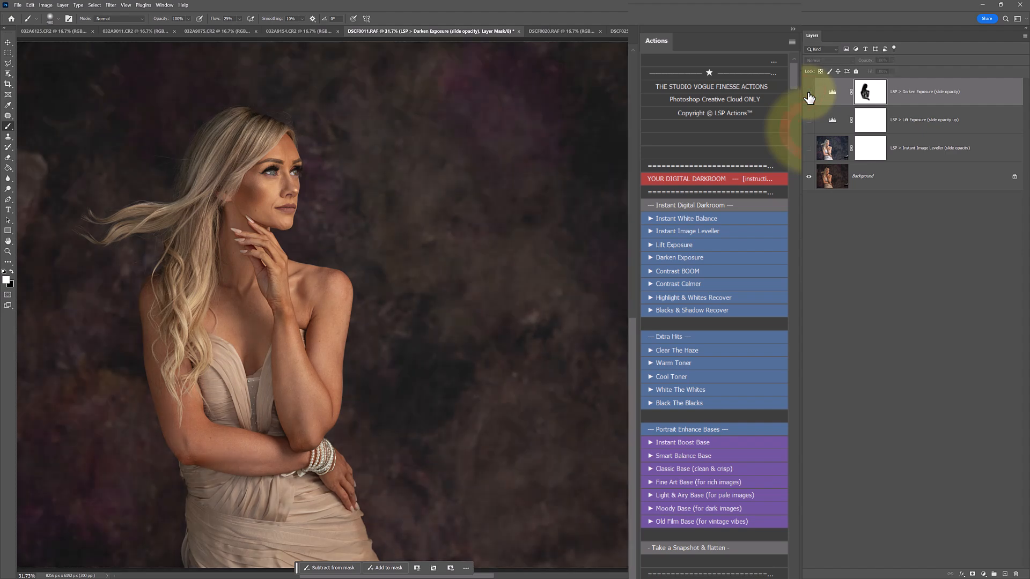
{"action": "left_click", "coordinate": [809, 100]}
{"action": "left_click", "coordinate": [809, 99]}
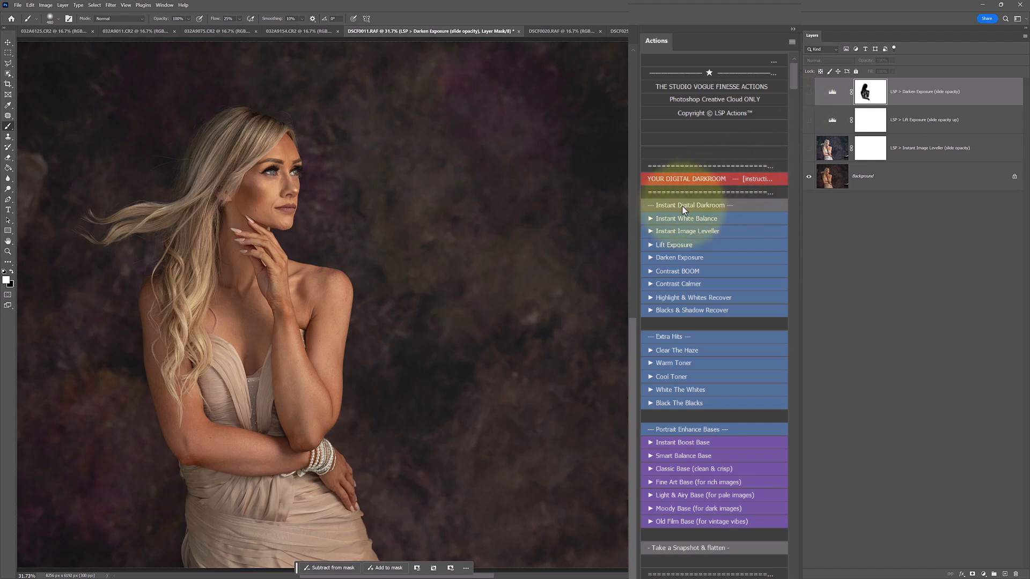
Run the Contrast BOOM action and hide its layer, and run the Contrast Calmer action.
{"action": "left_click", "coordinate": [675, 272]}
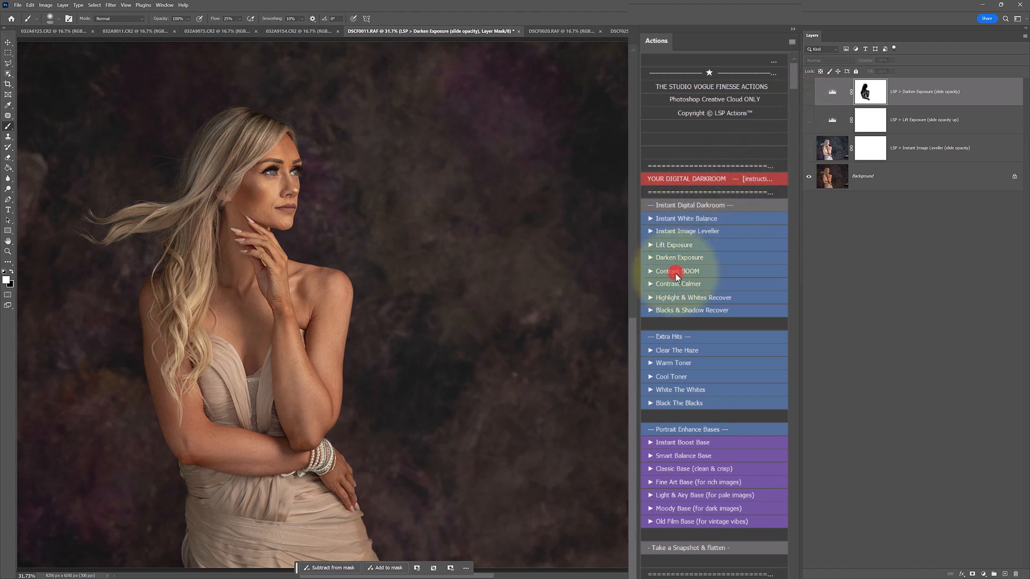
{"action": "left_click", "coordinate": [808, 95]}
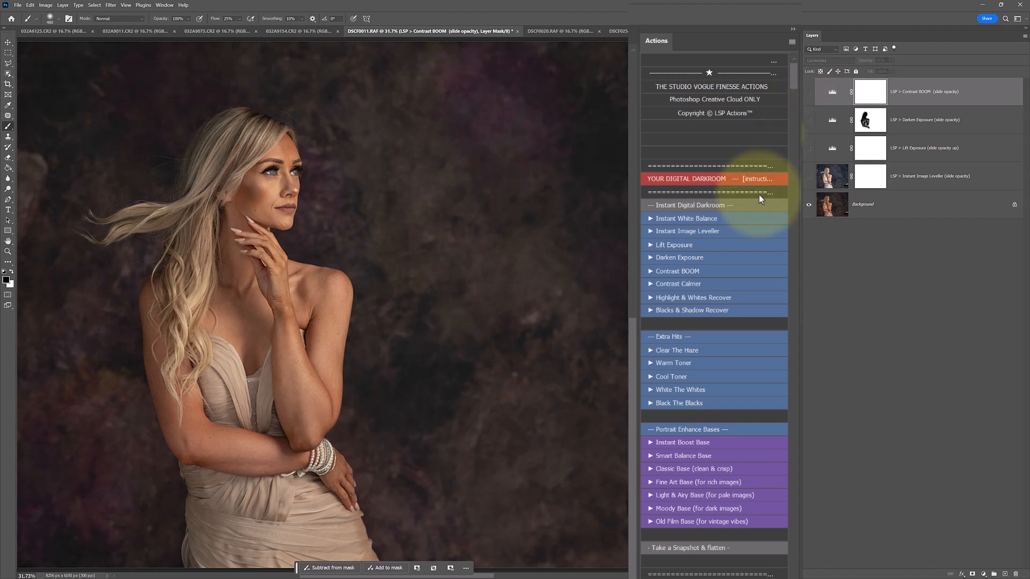
{"action": "left_click", "coordinate": [685, 283]}
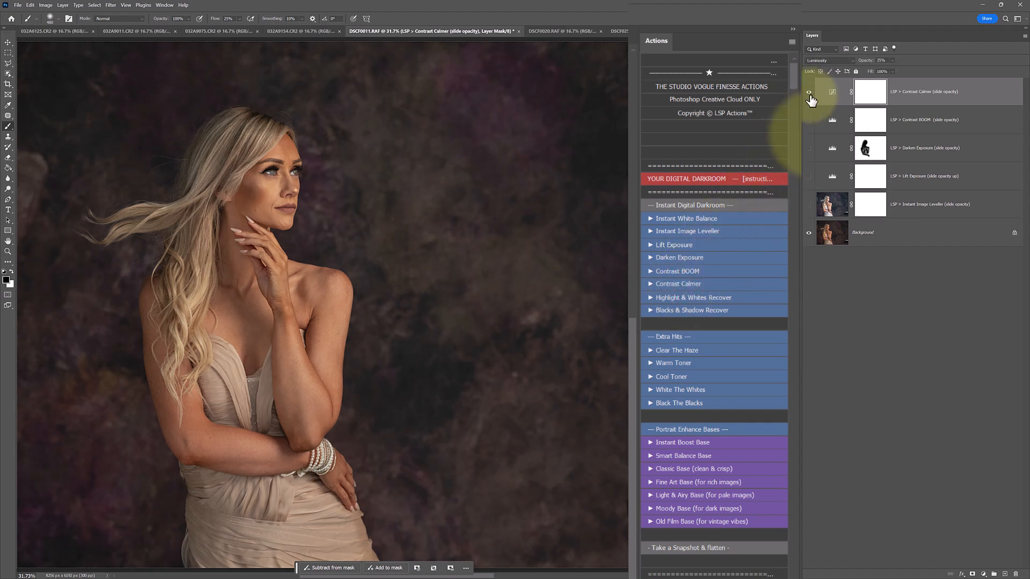
Hide the Contrast Calmer layer, and run the Highlight & Whites Recover action with its layer at 100% opacity.
{"action": "left_click", "coordinate": [810, 94]}
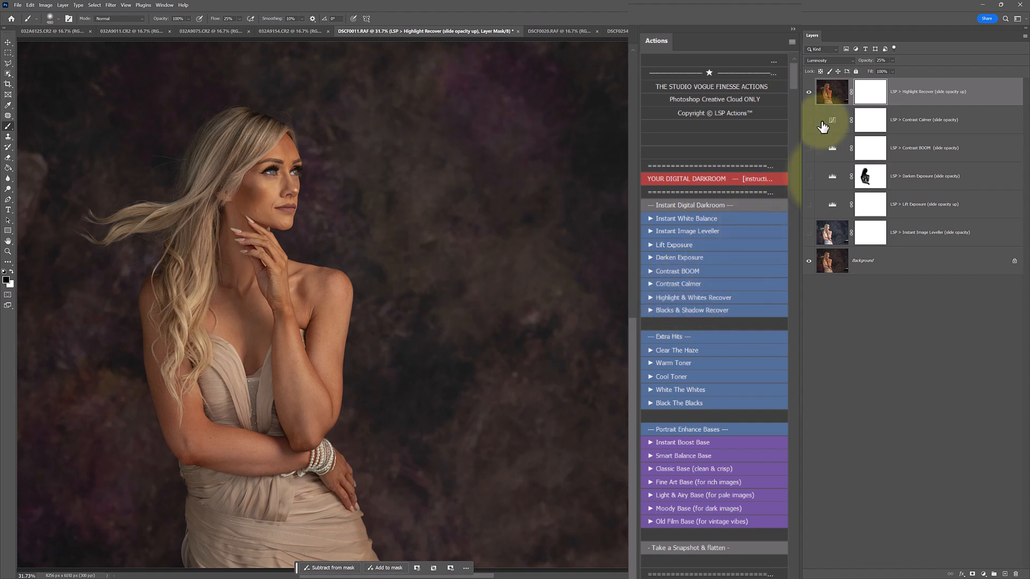
{"action": "left_click", "coordinate": [892, 61]}
{"action": "left_click_drag", "start_coordinate": [897, 68], "coordinate": [924, 69]}
Compare the portrait with and without the Highlight Recover layer at full opacity.
{"action": "left_click", "coordinate": [809, 94]}
{"action": "left_click", "coordinate": [809, 94]}
{"action": "left_click", "coordinate": [809, 94]}
{"action": "left_click", "coordinate": [809, 94]}
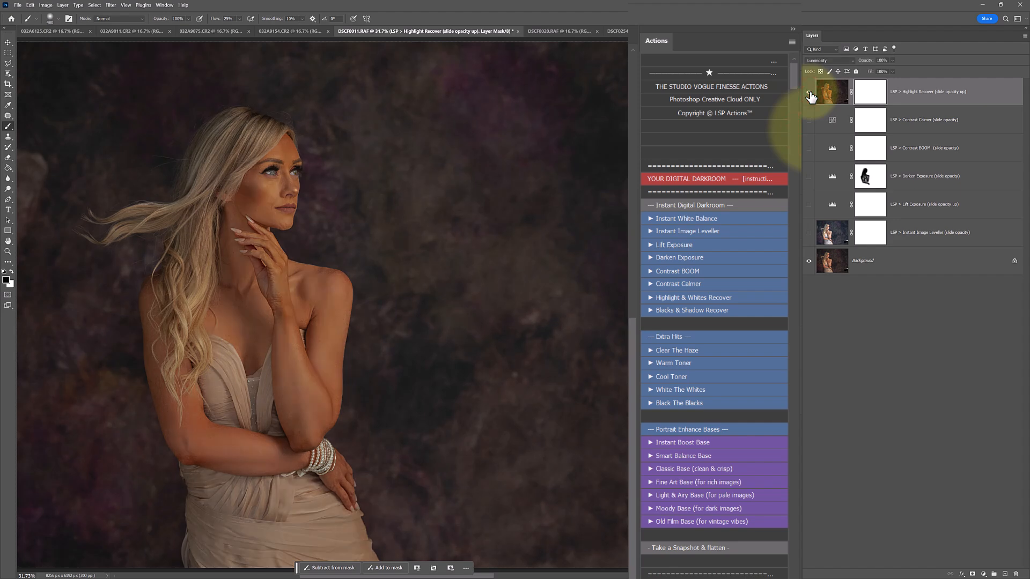
{"action": "left_click", "coordinate": [810, 94]}
{"action": "left_click", "coordinate": [810, 94]}
{"action": "left_click", "coordinate": [809, 94]}
{"action": "left_click", "coordinate": [809, 94]}
Lower the Highlight Recover layer's opacity and compare the portrait with and without it, leaving the layer hidden.
{"action": "left_click", "coordinate": [892, 60]}
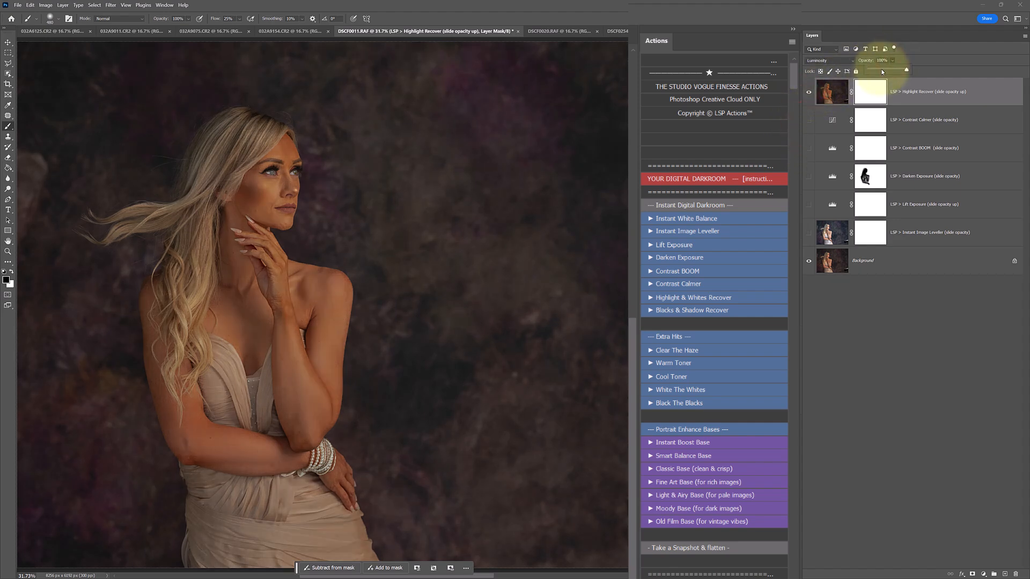
{"action": "left_click_drag", "start_coordinate": [909, 69], "coordinate": [881, 74]}
{"action": "left_click", "coordinate": [809, 94]}
{"action": "left_click", "coordinate": [810, 94]}
{"action": "left_click", "coordinate": [809, 94]}
{"action": "left_click", "coordinate": [809, 93]}
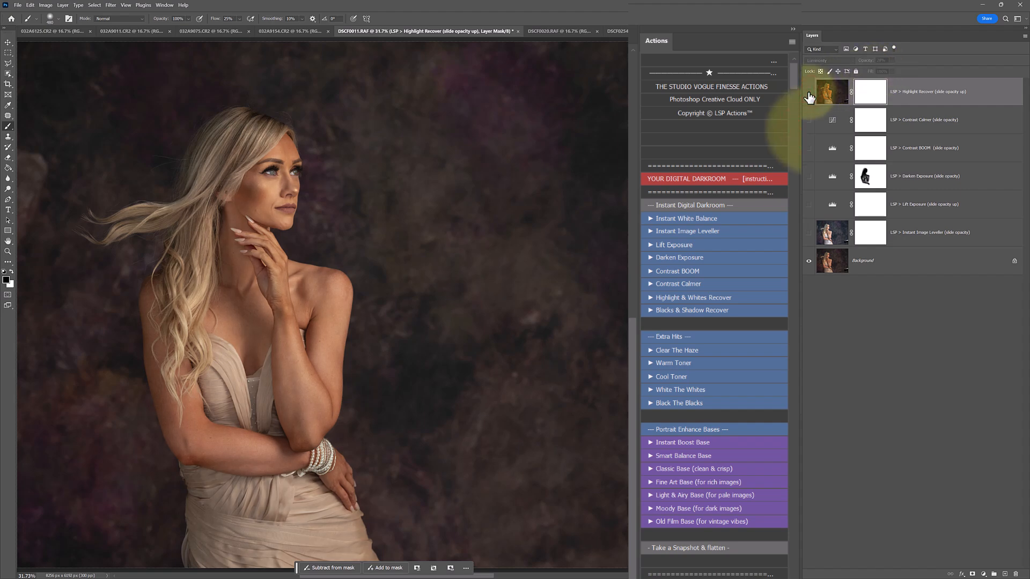
Run the Blacks & Shadow Recover action and compare the portrait with and without its layer, leaving it hidden.
{"action": "left_click", "coordinate": [689, 310]}
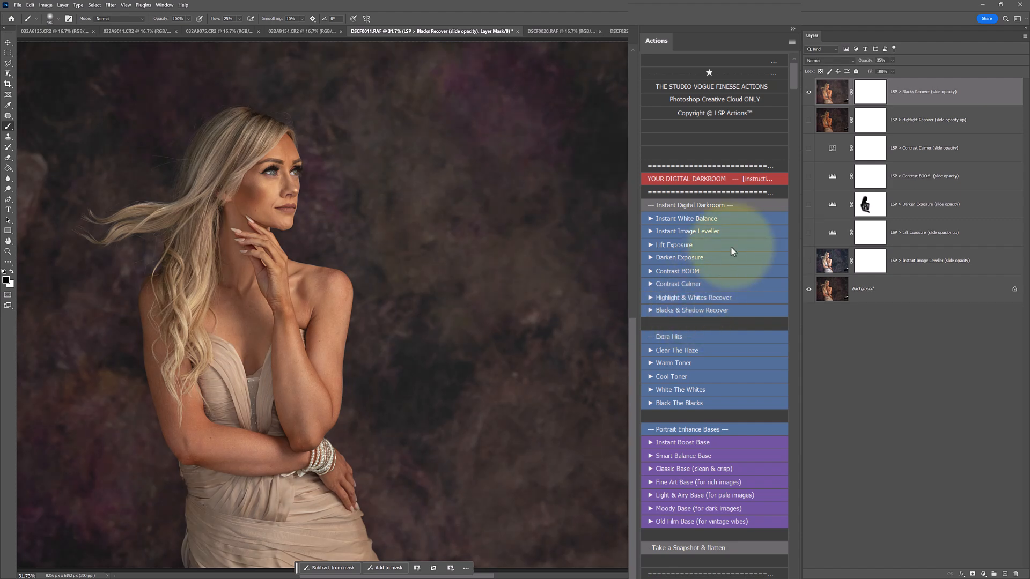
{"action": "left_click", "coordinate": [809, 93]}
{"action": "left_click", "coordinate": [809, 93]}
{"action": "left_click", "coordinate": [809, 93]}
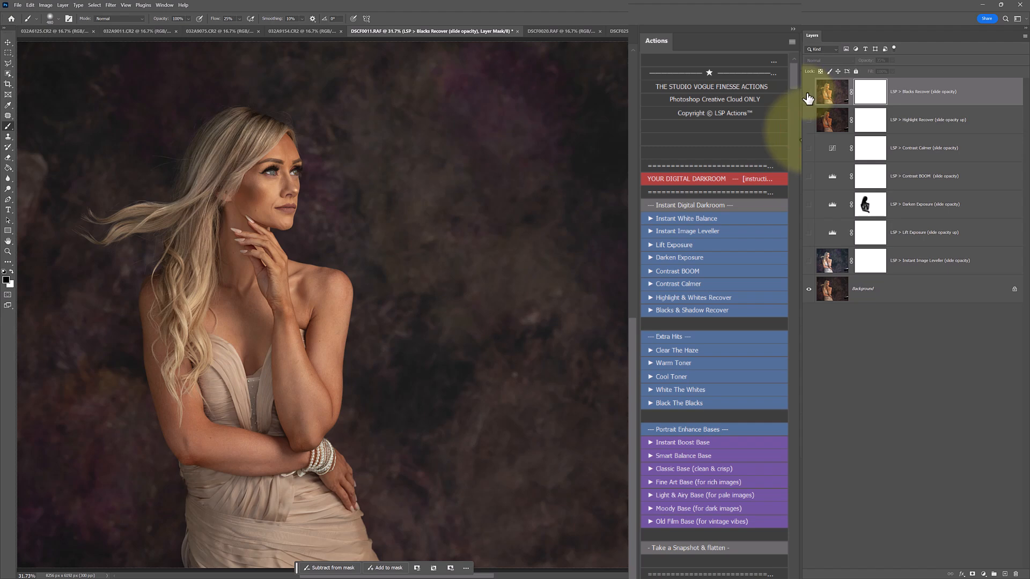
{"action": "left_click", "coordinate": [808, 96]}
{"action": "left_click", "coordinate": [809, 95]}
Run the Warm Toner action and compare the portrait with and without its layer, leaving it hidden.
{"action": "scroll", "coordinate": [720, 246], "scroll_direction": "down", "scroll_amount": 5}
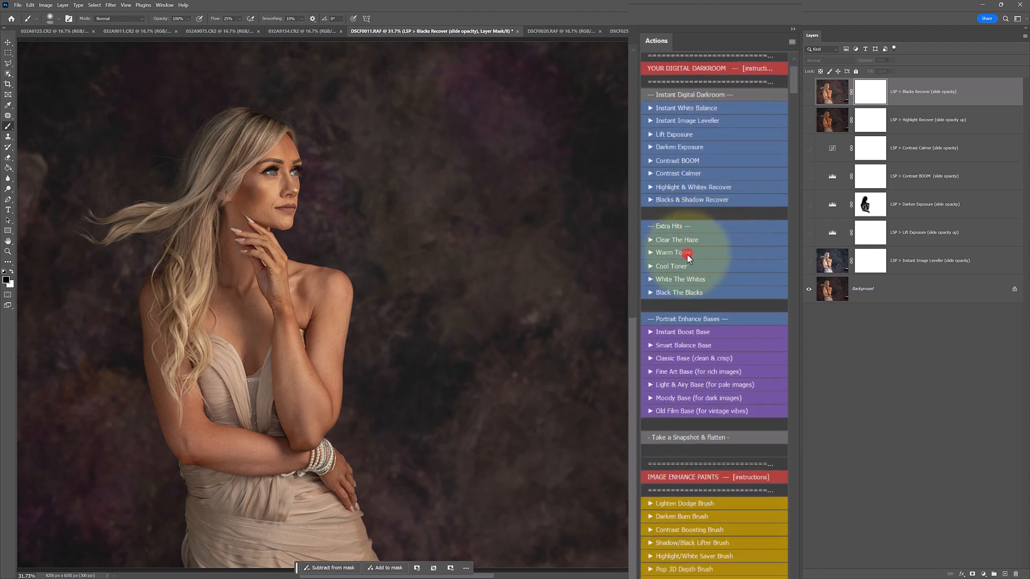
{"action": "left_click", "coordinate": [687, 255]}
{"action": "left_click", "coordinate": [808, 92]}
{"action": "left_click", "coordinate": [809, 93]}
{"action": "left_click", "coordinate": [808, 92]}
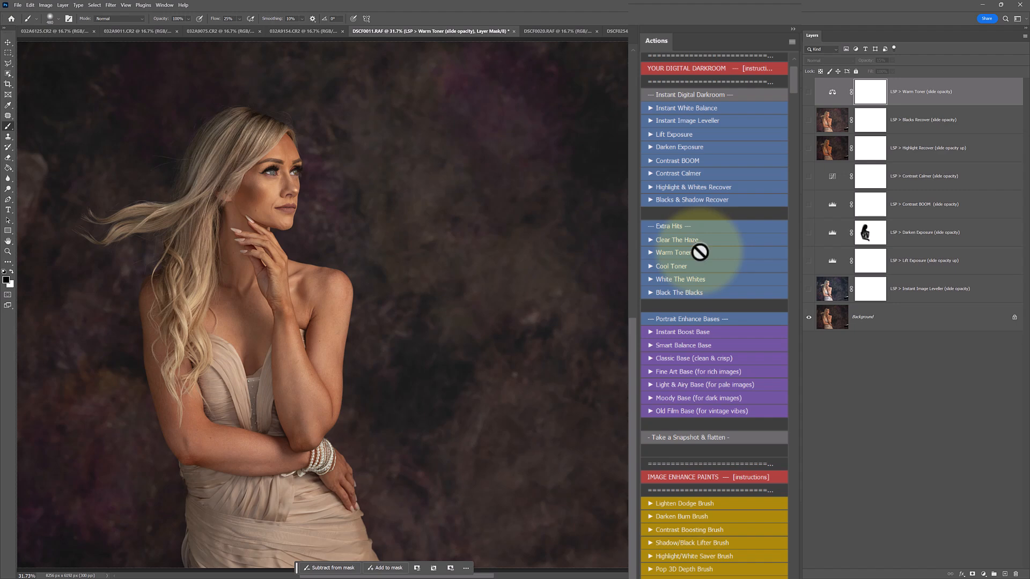
Run the White The Whites action, set its layer to 82% opacity, and compare the portrait with and without it.
{"action": "left_click", "coordinate": [660, 280]}
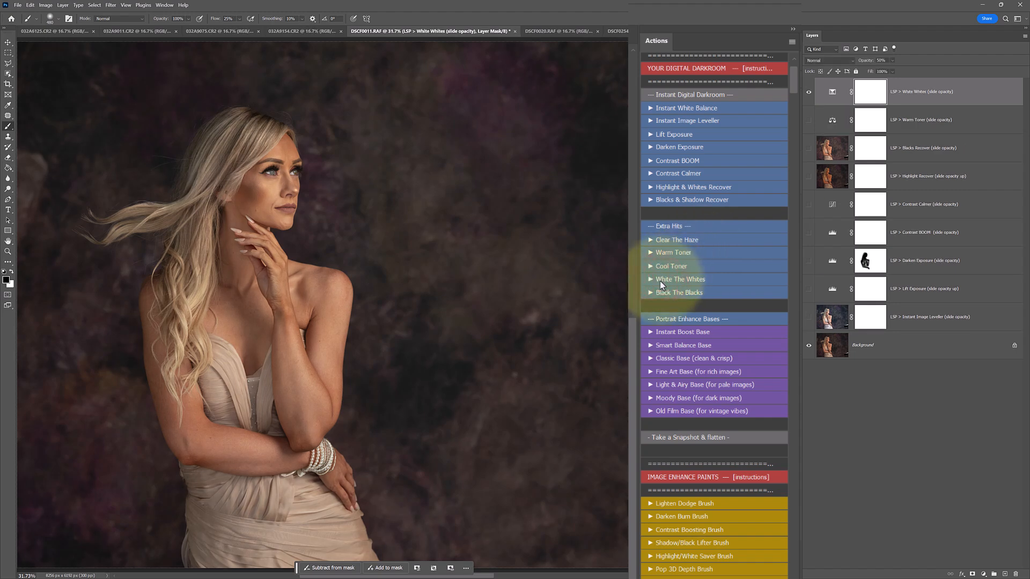
{"action": "left_click_drag", "start_coordinate": [906, 71], "coordinate": [907, 72]}
{"action": "left_click", "coordinate": [808, 93]}
{"action": "left_click", "coordinate": [807, 94]}
{"action": "left_click", "coordinate": [807, 95]}
{"action": "left_click", "coordinate": [807, 94]}
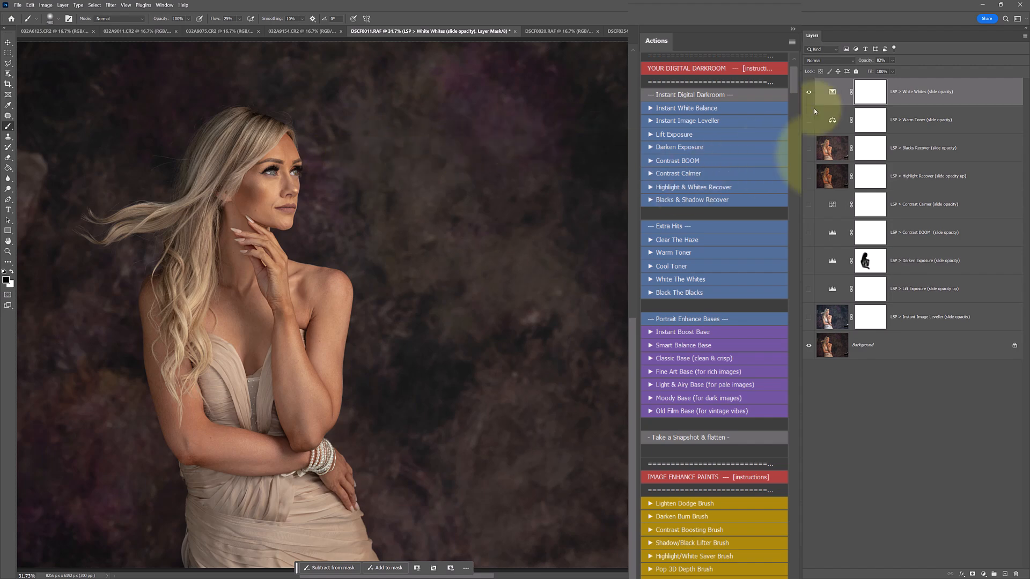
Replace the White Whites layer by rerunning its action, mask the effect off the hair, face and hand, and hide the layer.
{"action": "left_click_drag", "start_coordinate": [919, 88], "coordinate": [1015, 574]}
{"action": "left_click", "coordinate": [717, 284]}
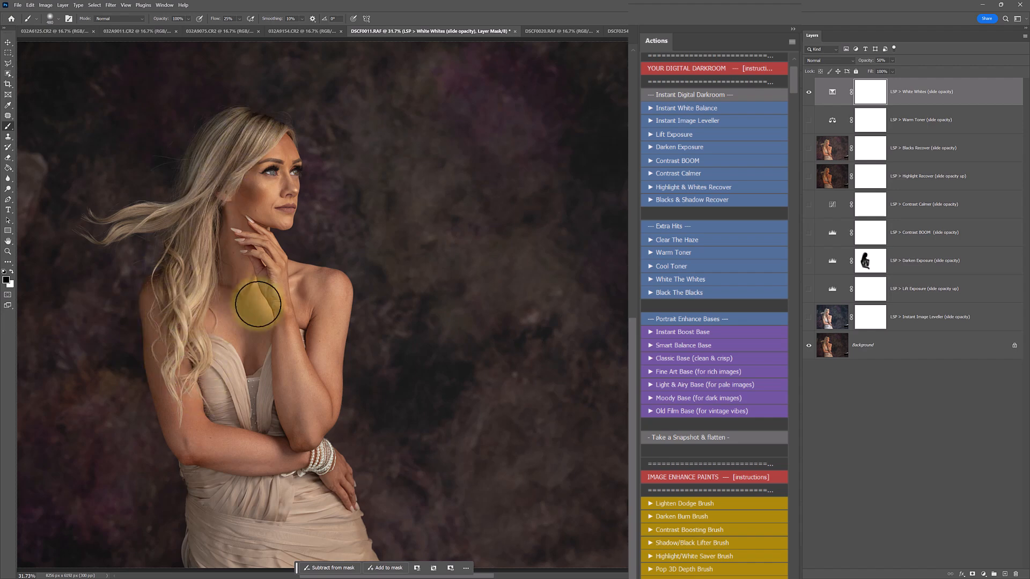
{"action": "mouse_move", "coordinate": [196, 147]}
{"action": "left_mouse_down"}
{"action": "mouse_move", "coordinate": [251, 162]}
{"action": "mouse_move", "coordinate": [214, 146]}
{"action": "mouse_move", "coordinate": [279, 147]}
{"action": "mouse_move", "coordinate": [245, 201]}
{"action": "mouse_move", "coordinate": [275, 184]}
{"action": "mouse_move", "coordinate": [259, 254]}
{"action": "left_mouse_up"}
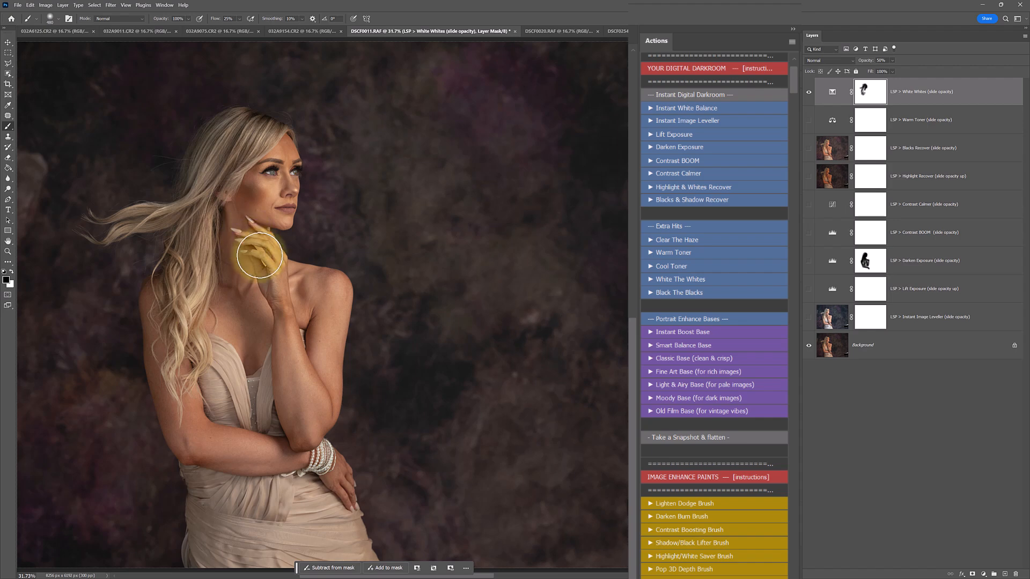
{"action": "left_click", "coordinate": [809, 92]}
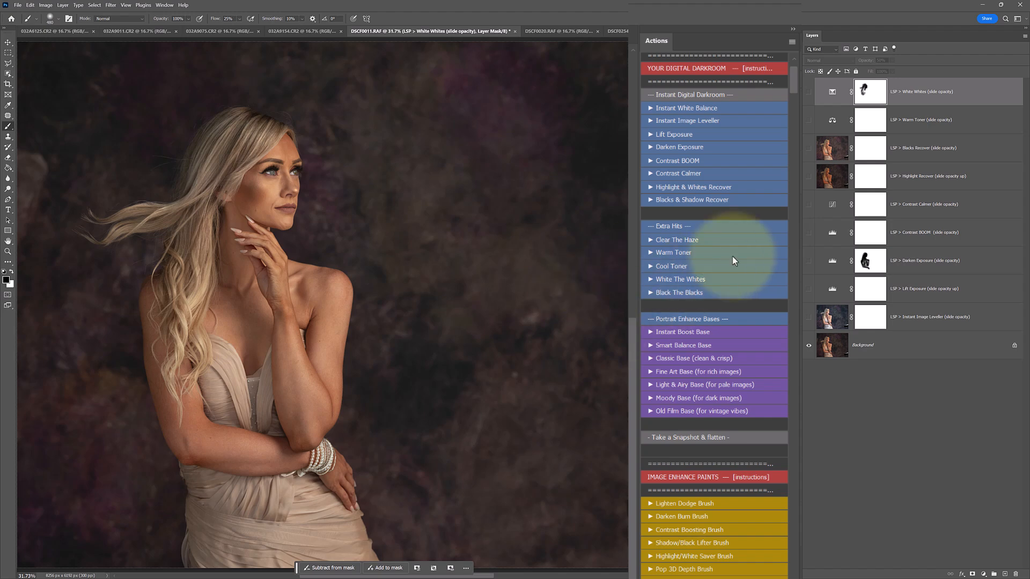
{"action": "scroll", "coordinate": [734, 260], "scroll_direction": "down", "scroll_amount": 3}
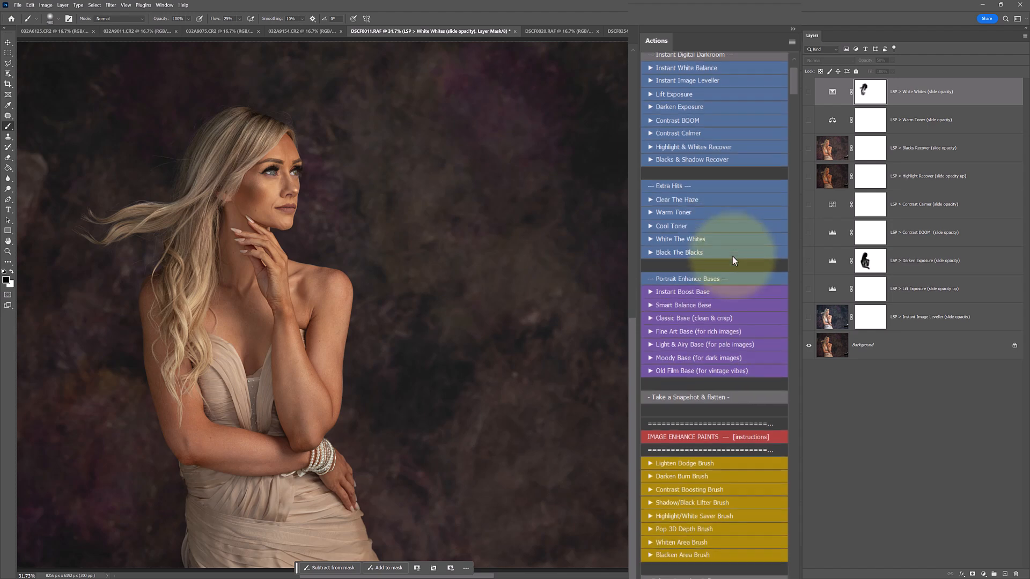
{"action": "scroll", "coordinate": [732, 256], "scroll_direction": "down", "scroll_amount": 7}
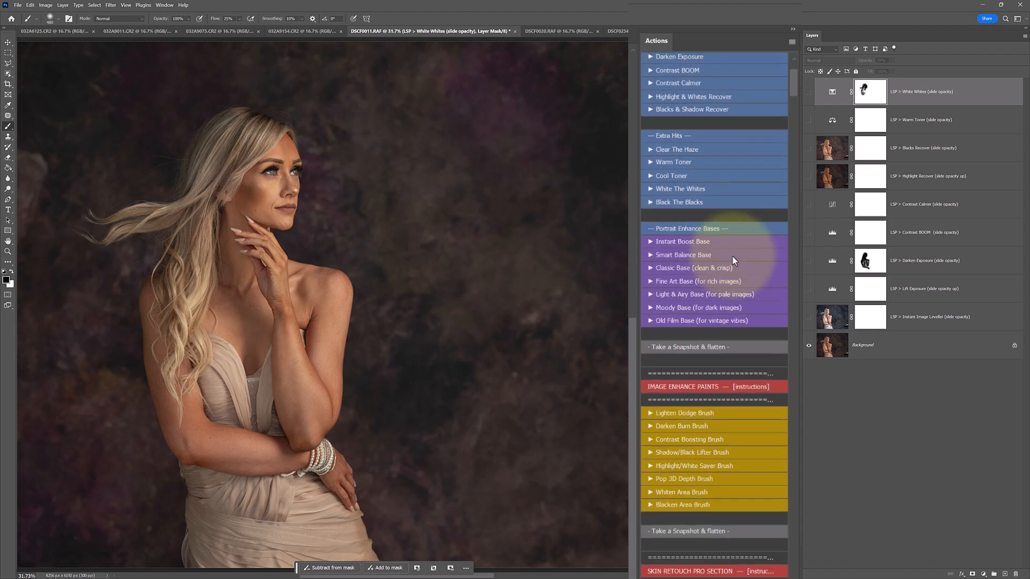
{"action": "left_click", "coordinate": [940, 99]}
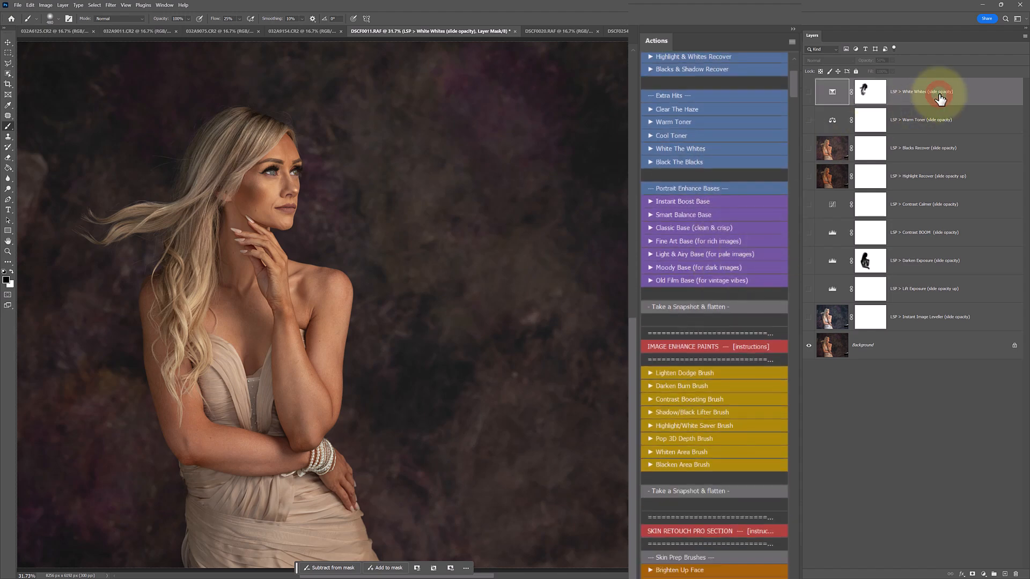
{"action": "left_click", "coordinate": [938, 324], "text": "shift"}
{"action": "left_click_drag", "start_coordinate": [912, 288], "coordinate": [933, 319]}
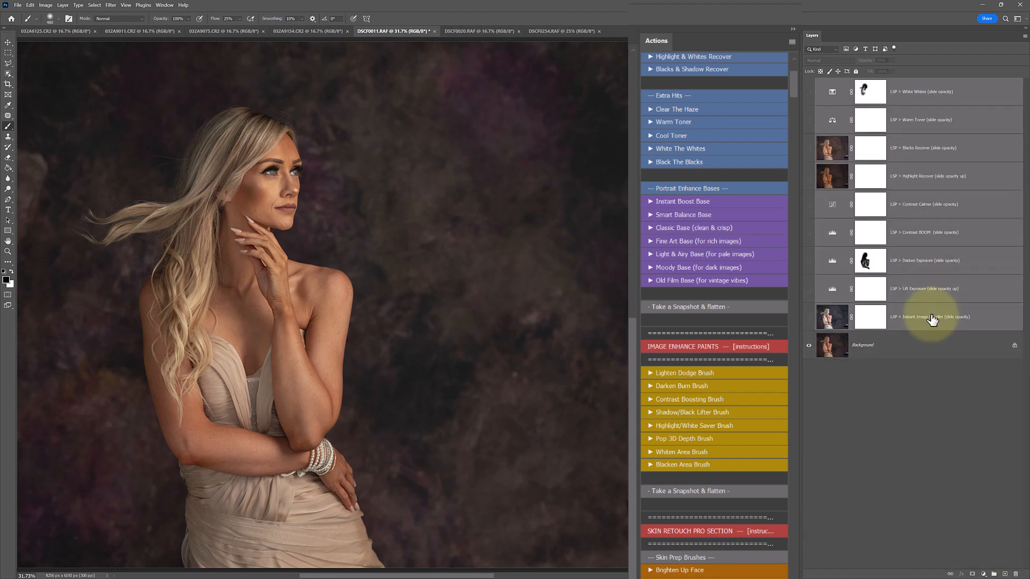
Make the Instant Image Leveller, Contrast BOOM and Warm Toner layers visible.
{"action": "left_click", "coordinate": [809, 317]}
{"action": "left_click", "coordinate": [896, 317]}
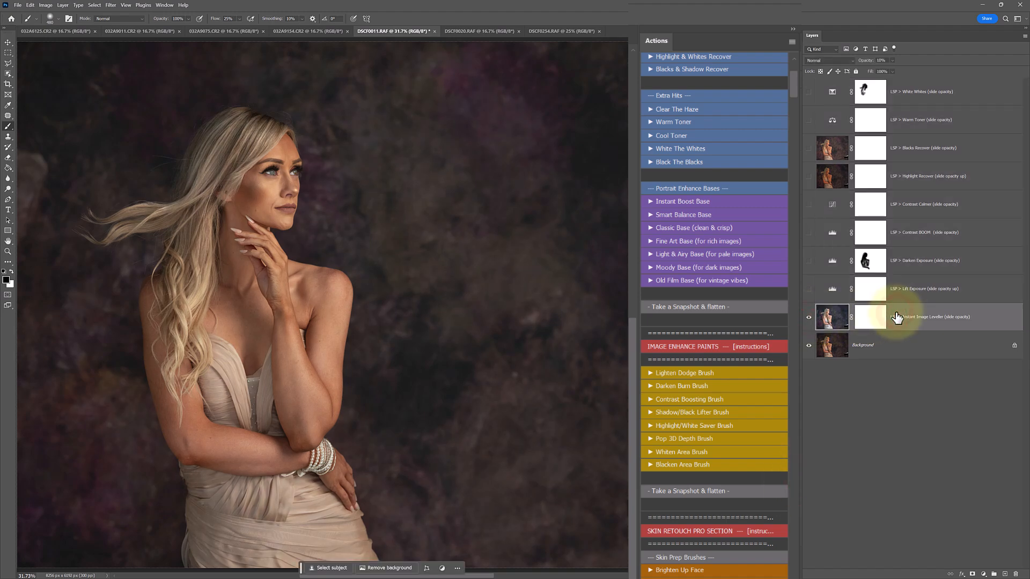
{"action": "left_click", "coordinate": [809, 232]}
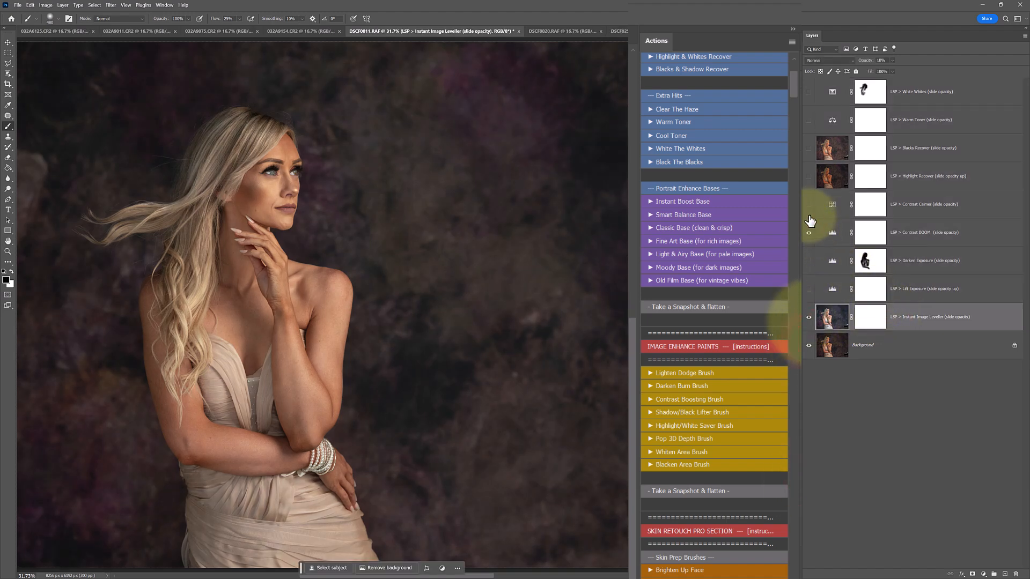
{"action": "left_click", "coordinate": [809, 121]}
Delete the hidden White Whites, Blacks Recover, Highlight Recover, Contrast Calmer, Darken Exposure and Lift Exposure layers together.
{"action": "left_click", "coordinate": [920, 91]}
{"action": "left_click", "coordinate": [921, 150], "text": "ctrl"}
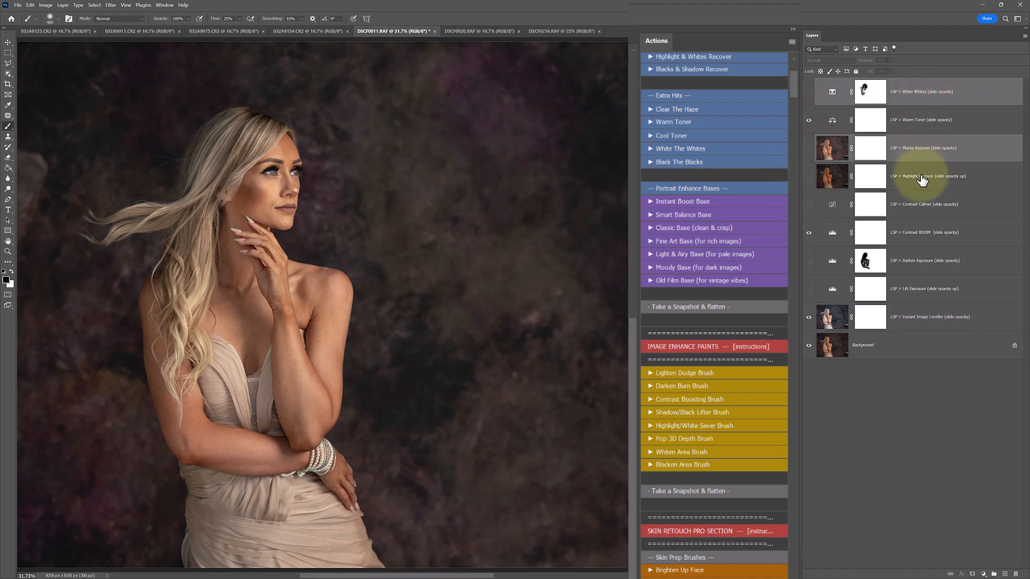
{"action": "left_click", "coordinate": [921, 177], "text": "ctrl"}
{"action": "left_click", "coordinate": [920, 205], "text": "ctrl"}
{"action": "left_click", "coordinate": [920, 261], "text": "ctrl"}
{"action": "left_click", "coordinate": [921, 289], "text": "ctrl"}
{"action": "left_click_drag", "start_coordinate": [921, 289], "coordinate": [1015, 575]}
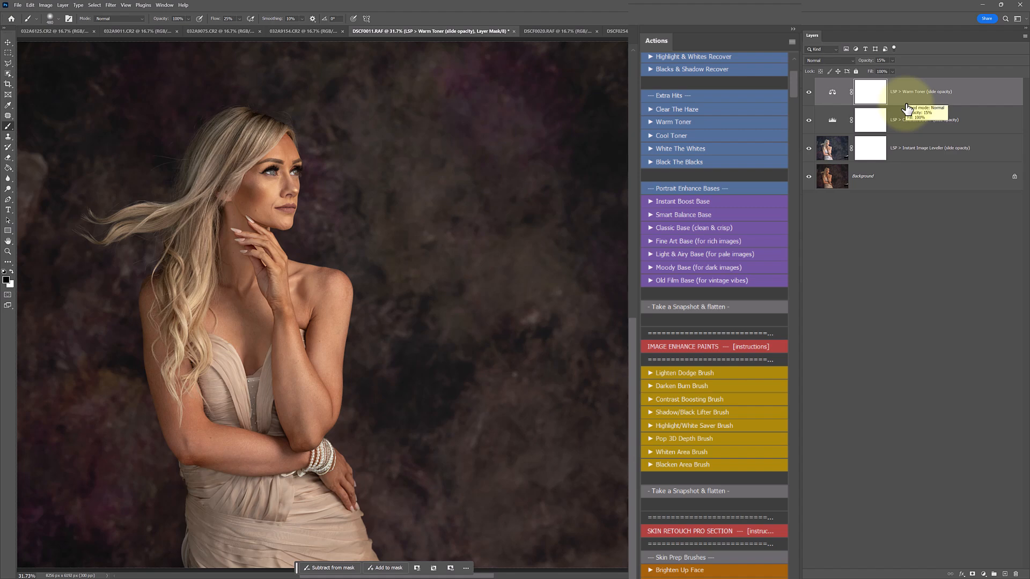
Compare the portrait with and without the Warm Toner, Contrast BOOM and Instant Image Leveller layers combined.
{"action": "mouse_move", "coordinate": [808, 91]}
{"action": "left_mouse_down"}
{"action": "mouse_move", "coordinate": [809, 149]}
{"action": "mouse_move", "coordinate": [808, 77]}
{"action": "left_mouse_up"}
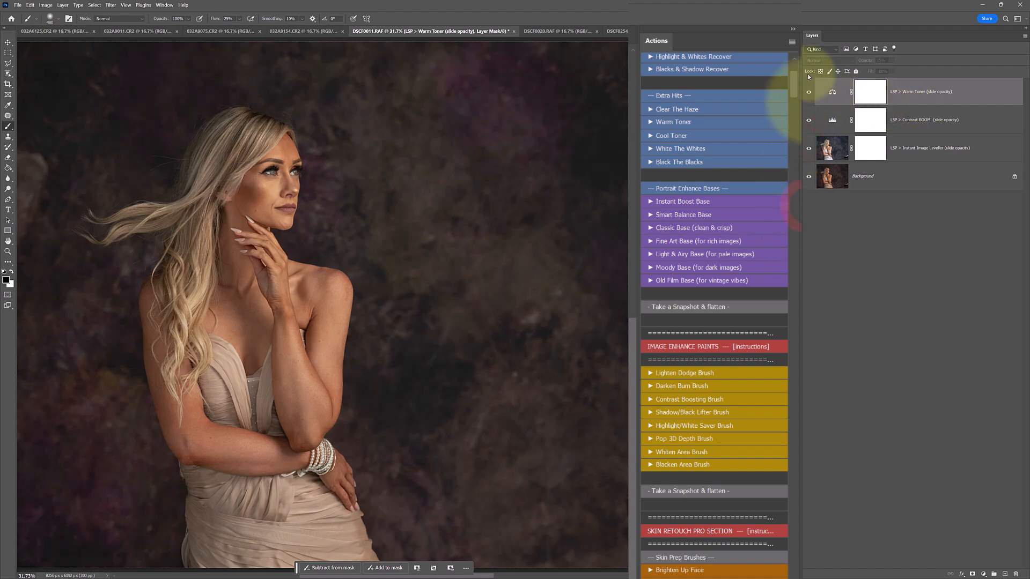
{"action": "left_click_drag", "start_coordinate": [809, 148], "coordinate": [809, 80]}
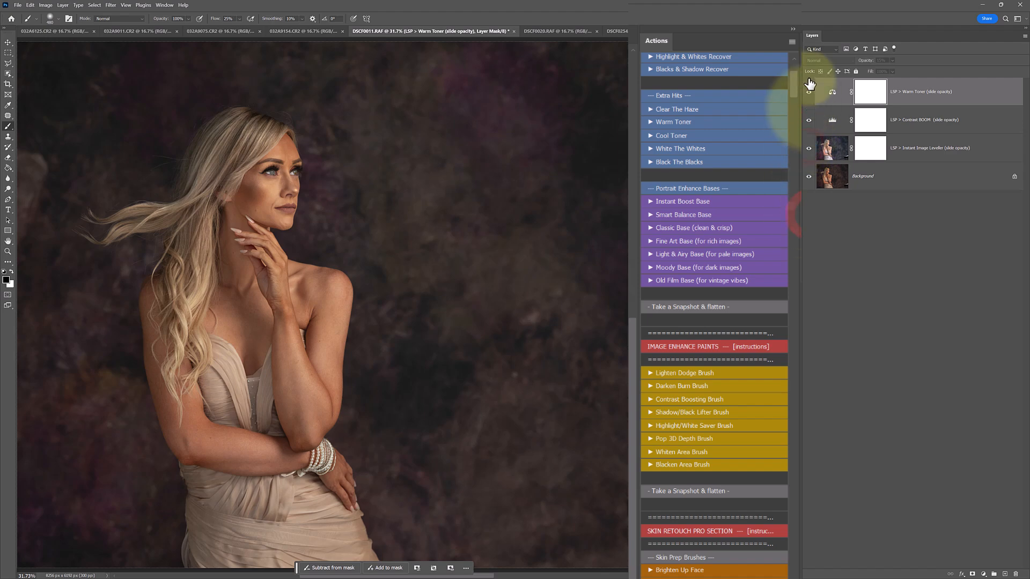
Run the Fine Art Base (for rich images) action, compare its effect, and set its layer to 38% opacity.
{"action": "scroll", "coordinate": [759, 176], "scroll_direction": "up", "scroll_amount": 5}
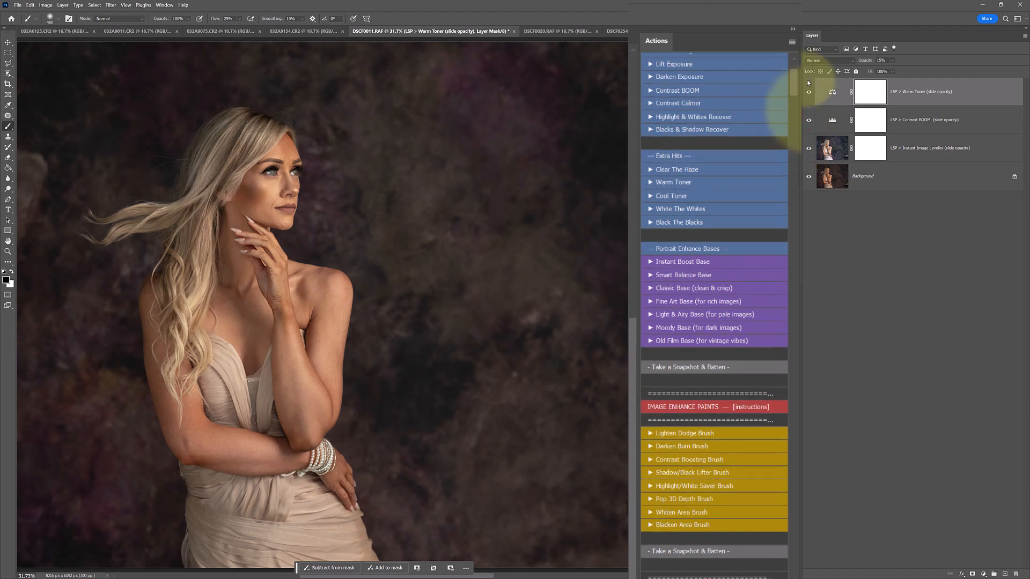
{"action": "scroll", "coordinate": [728, 219], "scroll_direction": "down", "scroll_amount": 7}
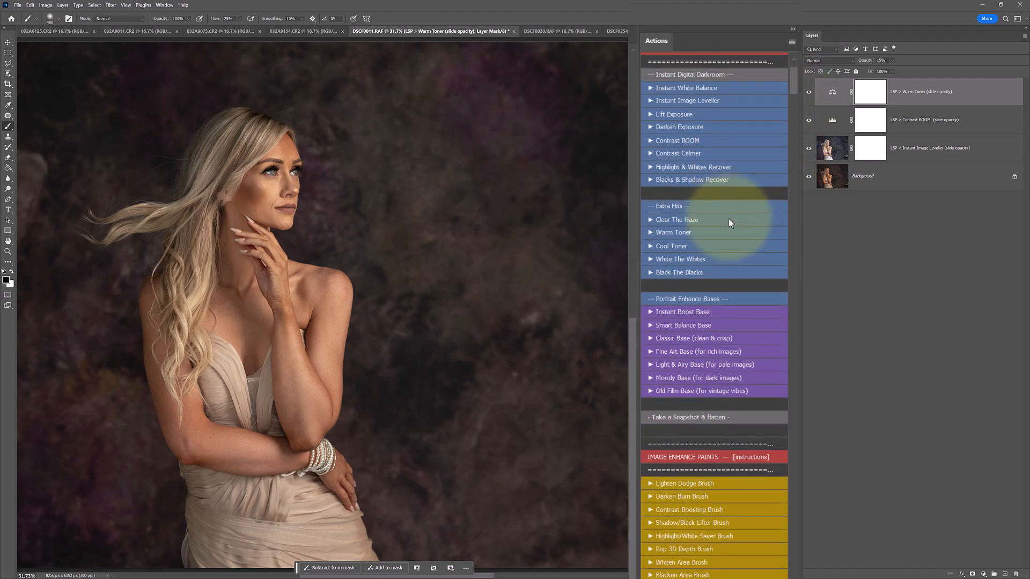
{"action": "scroll", "coordinate": [728, 218], "scroll_direction": "down", "scroll_amount": 2}
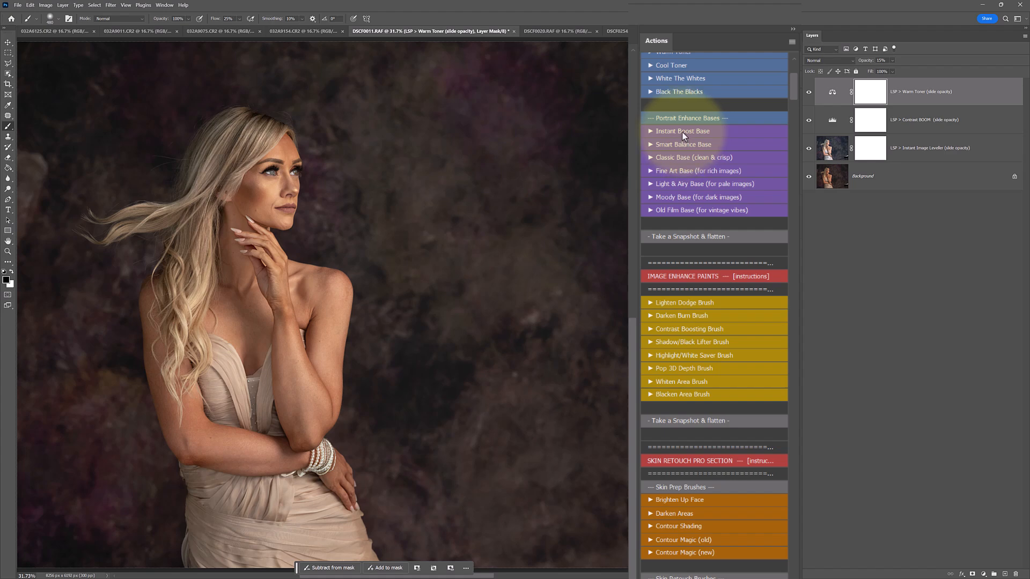
{"action": "left_click", "coordinate": [728, 172]}
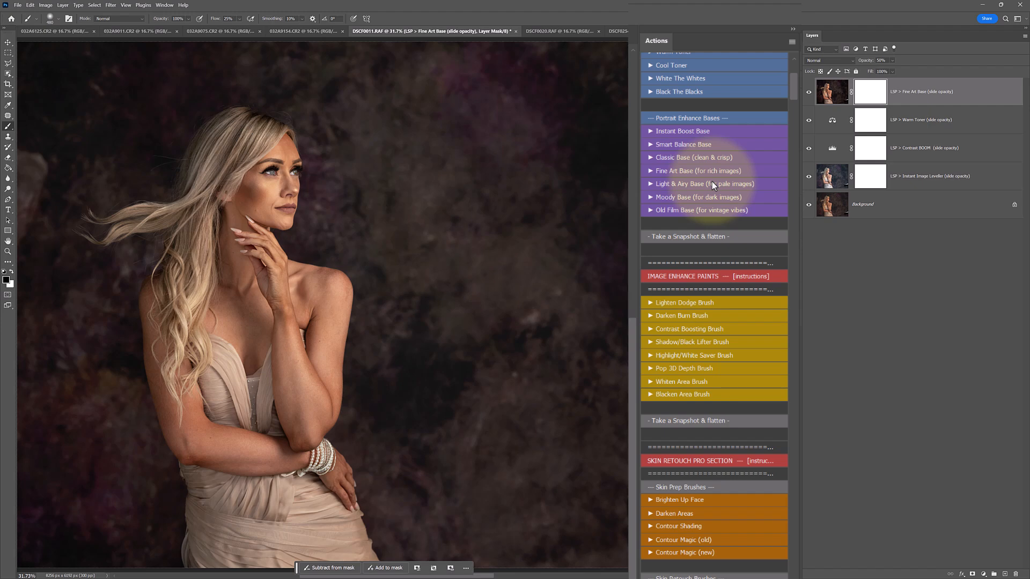
{"action": "left_click", "coordinate": [808, 93]}
{"action": "left_click", "coordinate": [809, 93]}
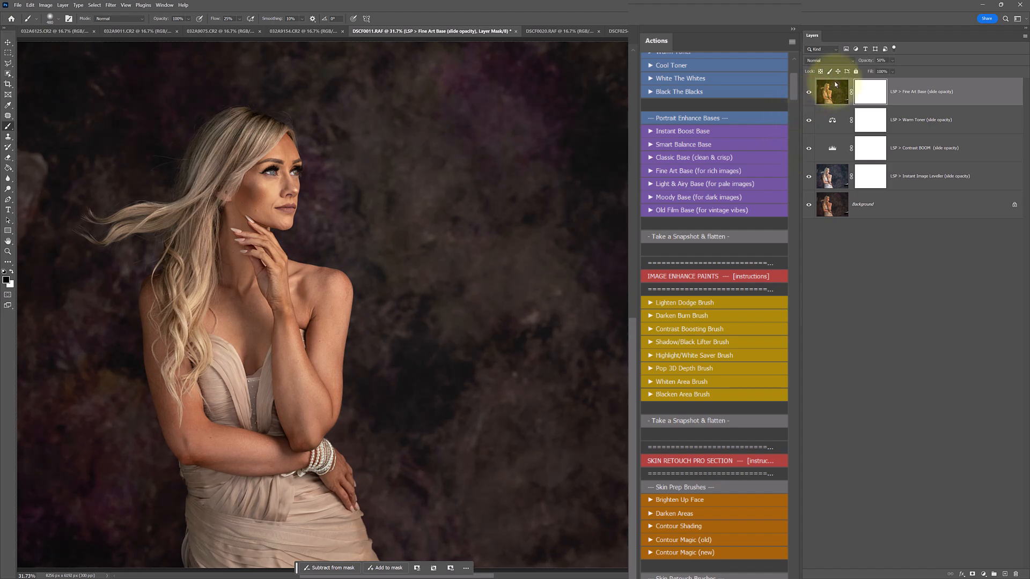
{"action": "mouse_move", "coordinate": [899, 69]}
{"action": "left_mouse_down"}
{"action": "mouse_move", "coordinate": [864, 63]}
{"action": "mouse_move", "coordinate": [896, 68]}
{"action": "left_mouse_up"}
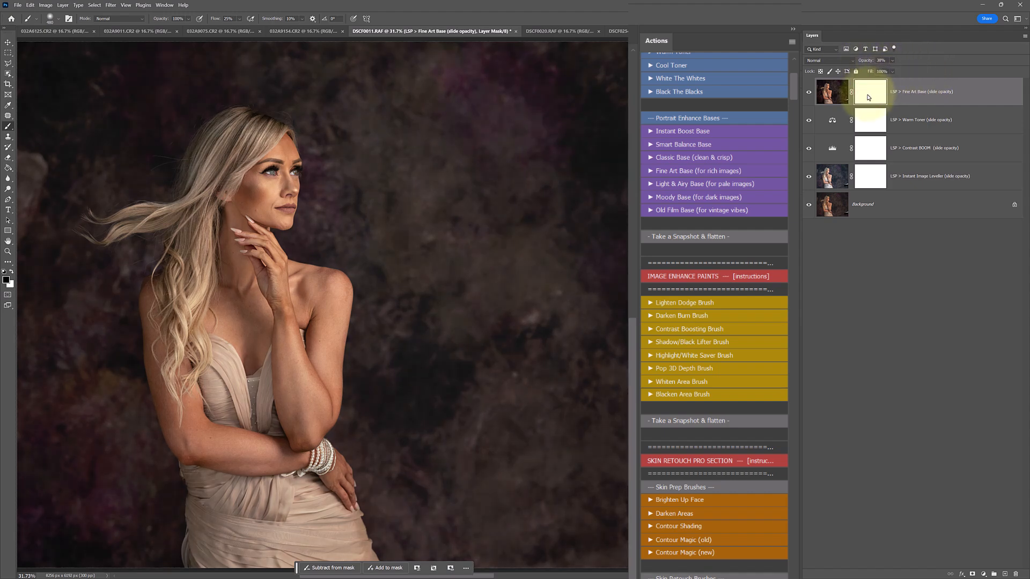
Paint black on the Fine Art Base mask to soften the effect on the woman, and compare with and without the layer.
{"action": "mouse_move", "coordinate": [275, 230]}
{"action": "left_mouse_down"}
{"action": "mouse_move", "coordinate": [279, 165]}
{"action": "mouse_move", "coordinate": [243, 181]}
{"action": "mouse_move", "coordinate": [246, 256]}
{"action": "mouse_move", "coordinate": [297, 359]}
{"action": "mouse_move", "coordinate": [294, 392]}
{"action": "mouse_move", "coordinate": [245, 255]}
{"action": "mouse_move", "coordinate": [221, 259]}
{"action": "left_mouse_up"}
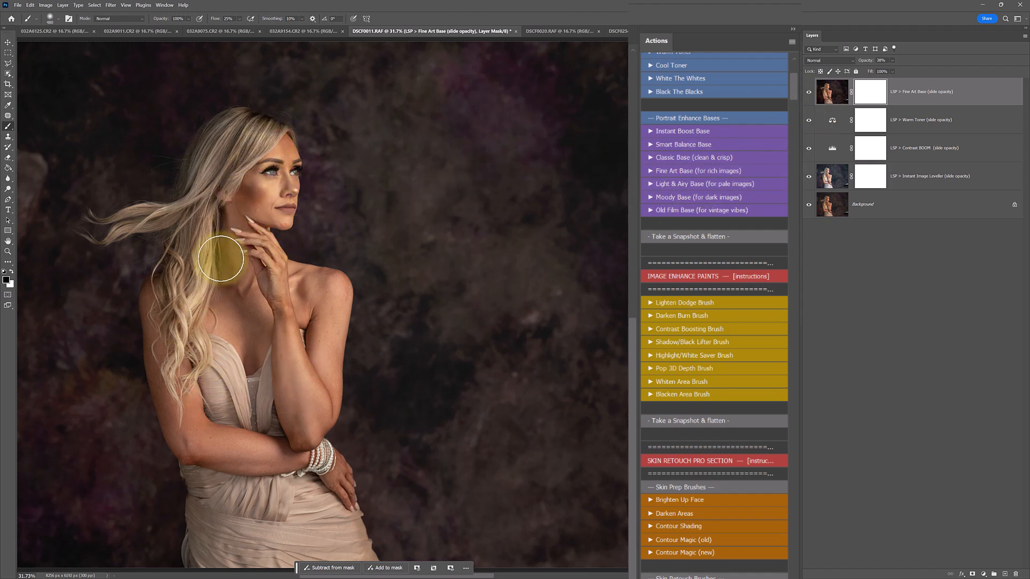
{"action": "left_click", "coordinate": [809, 93]}
{"action": "left_click", "coordinate": [808, 95]}
Open the History panel, dock it beside Layers, and close the Plugins and Comments panel group.
{"action": "scroll", "coordinate": [674, 220], "scroll_direction": "down", "scroll_amount": 3}
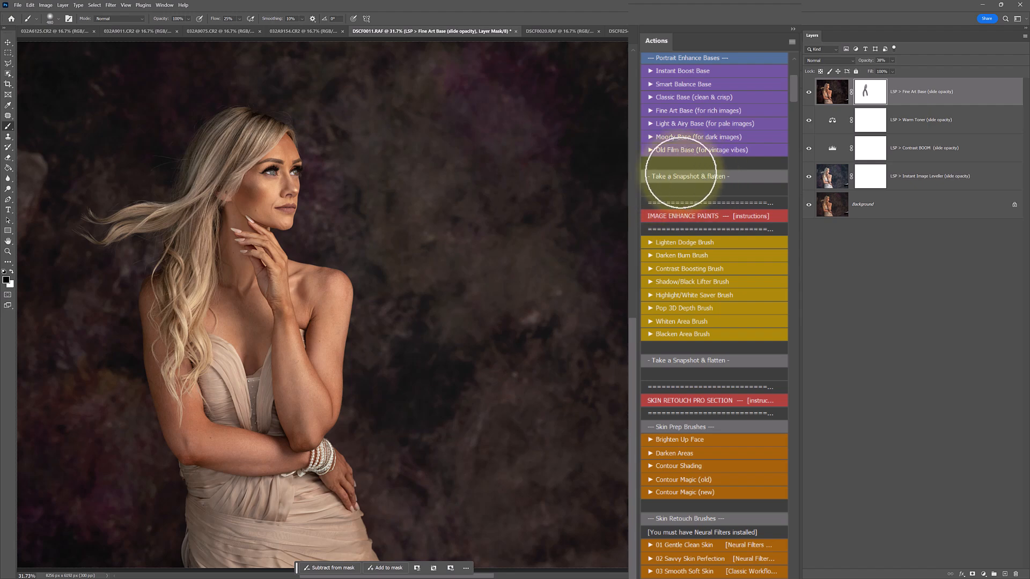
{"action": "left_click", "coordinate": [168, 7]}
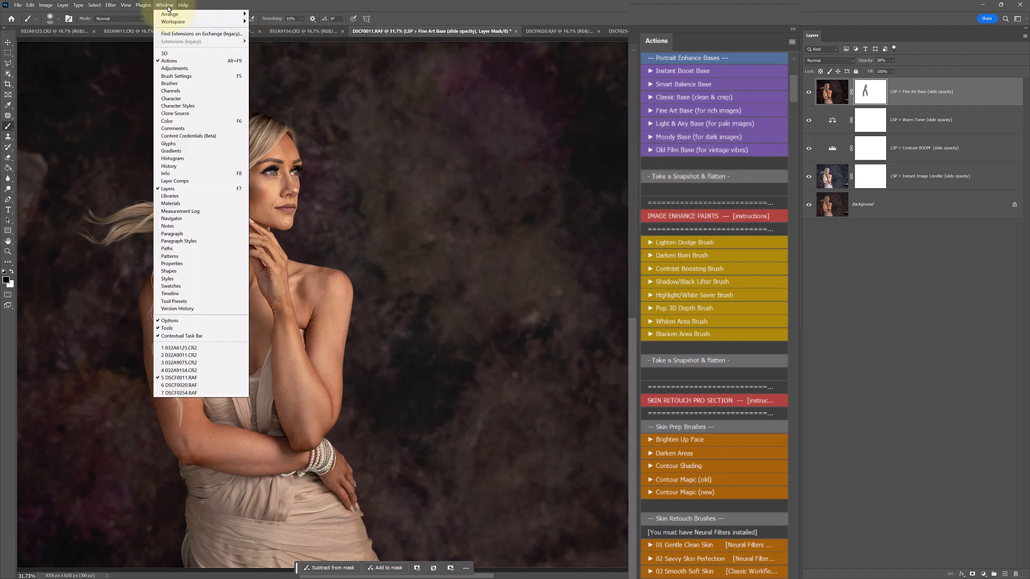
{"action": "left_click", "coordinate": [198, 161]}
{"action": "left_click_drag", "start_coordinate": [504, 64], "coordinate": [829, 36]}
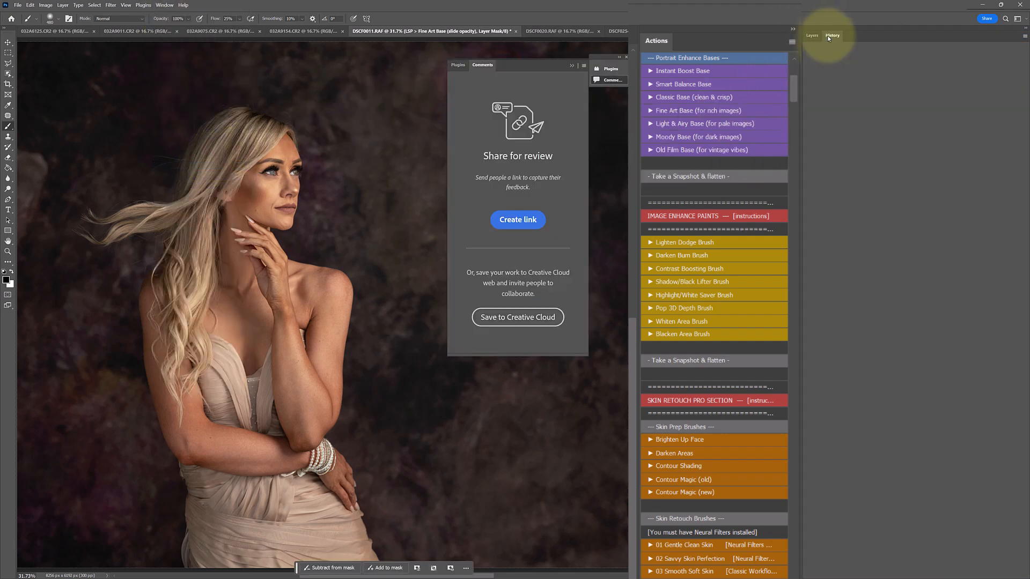
{"action": "left_click", "coordinate": [583, 66]}
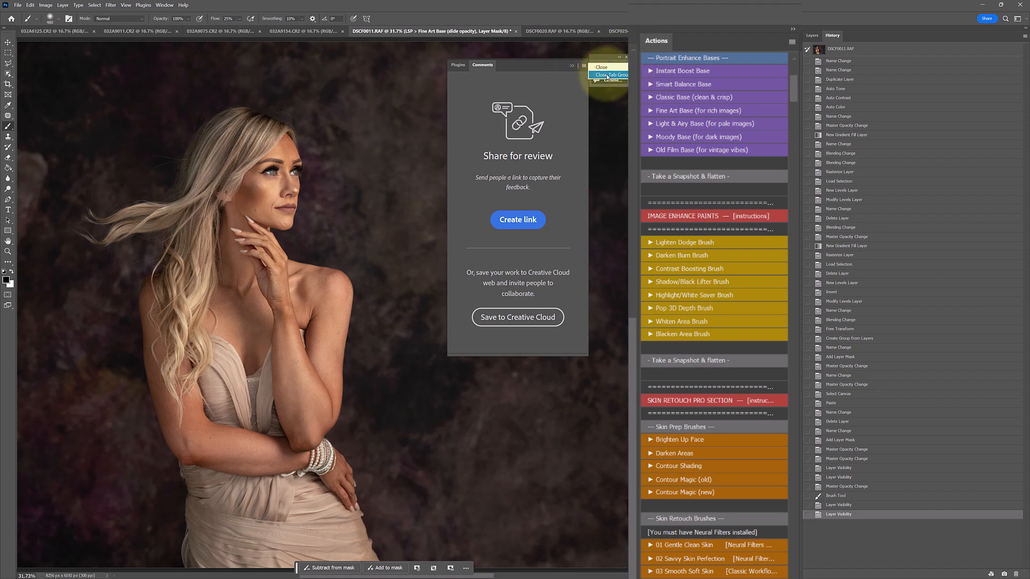
{"action": "left_click", "coordinate": [607, 75]}
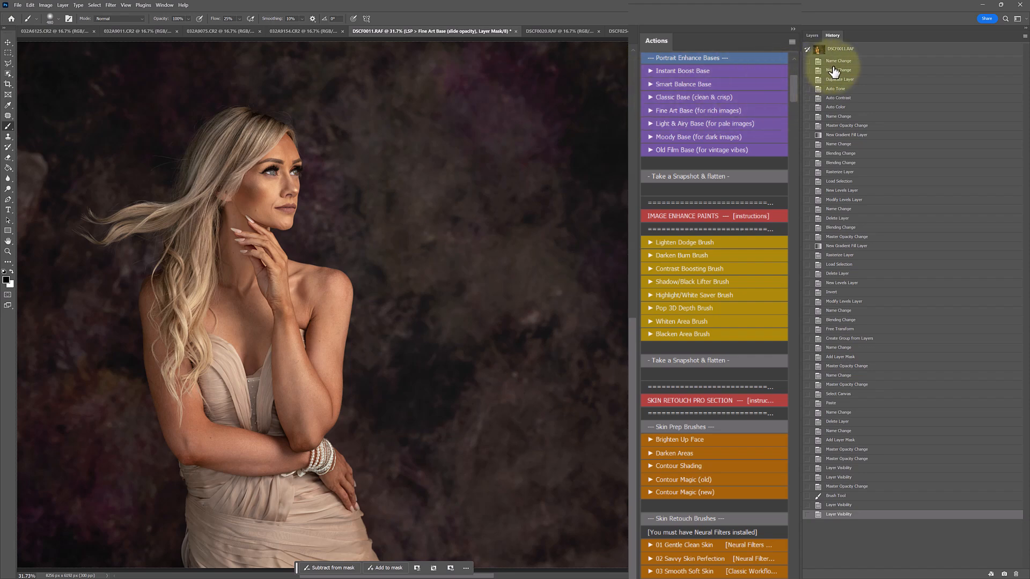
Compare the original opened portrait with the latest edited state in the history.
{"action": "left_click", "coordinate": [839, 48]}
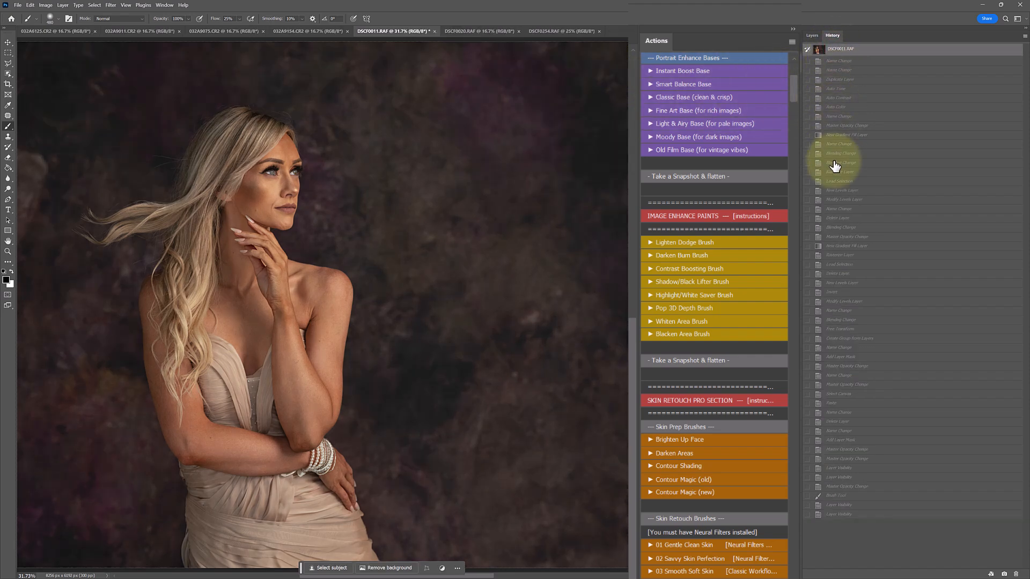
{"action": "left_click", "coordinate": [836, 514]}
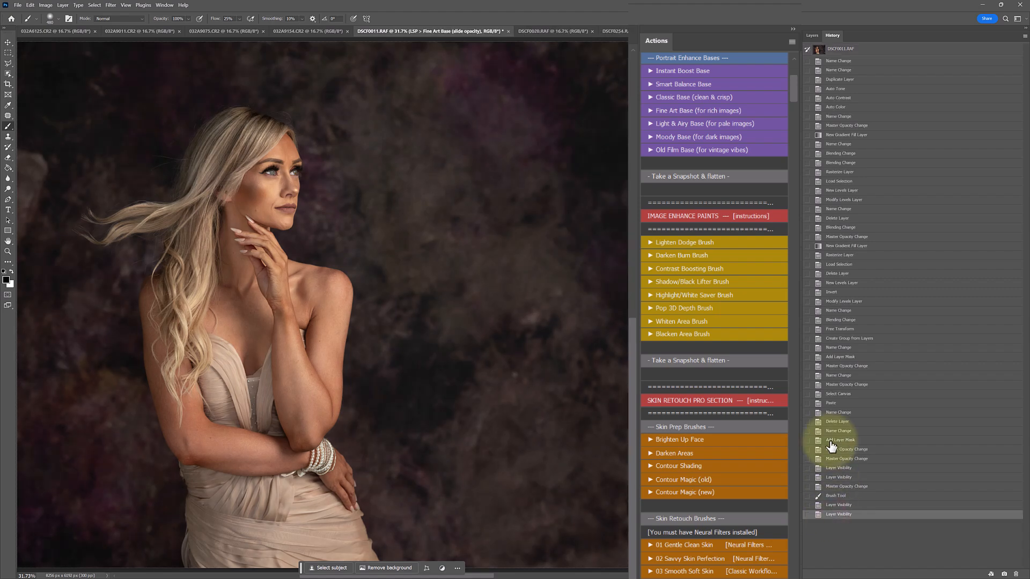
Return to the layer stack and run the Take a Snapshot & flatten action on the portrait.
{"action": "left_click", "coordinate": [812, 36]}
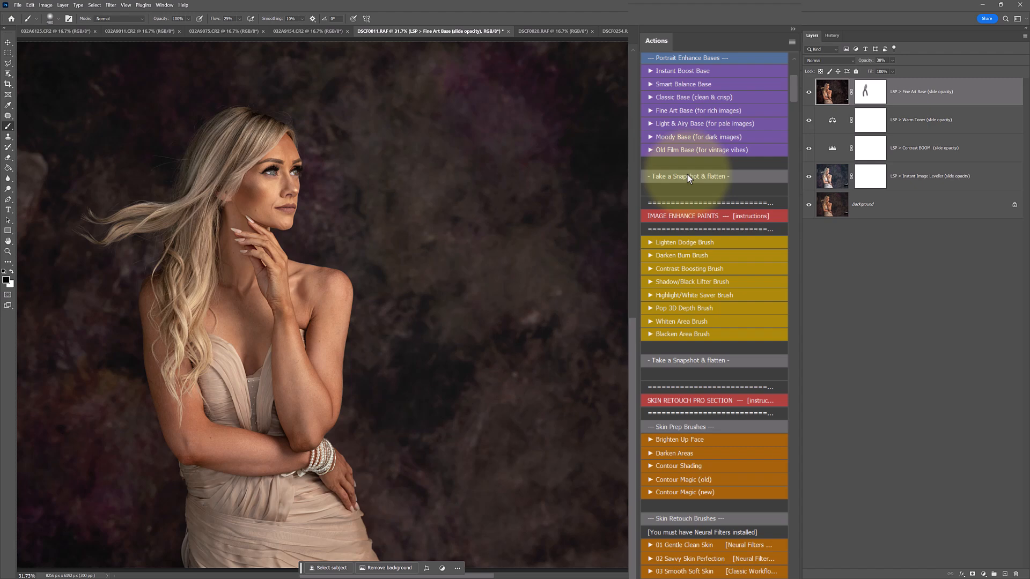
{"action": "left_click", "coordinate": [687, 176]}
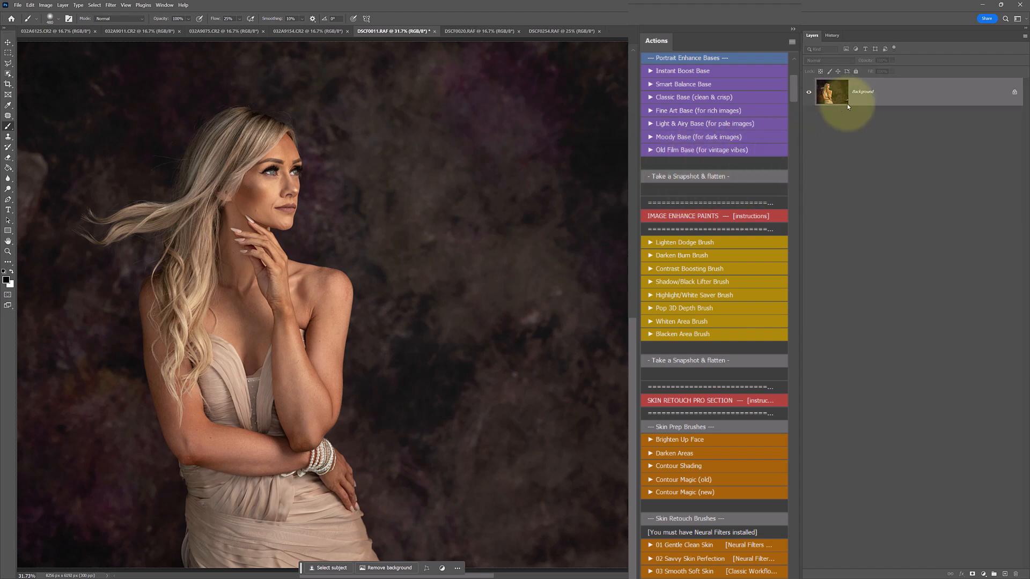
Compare the original image with the new snapshot in the history, restore the snapshot, and show its layers.
{"action": "left_click", "coordinate": [832, 35]}
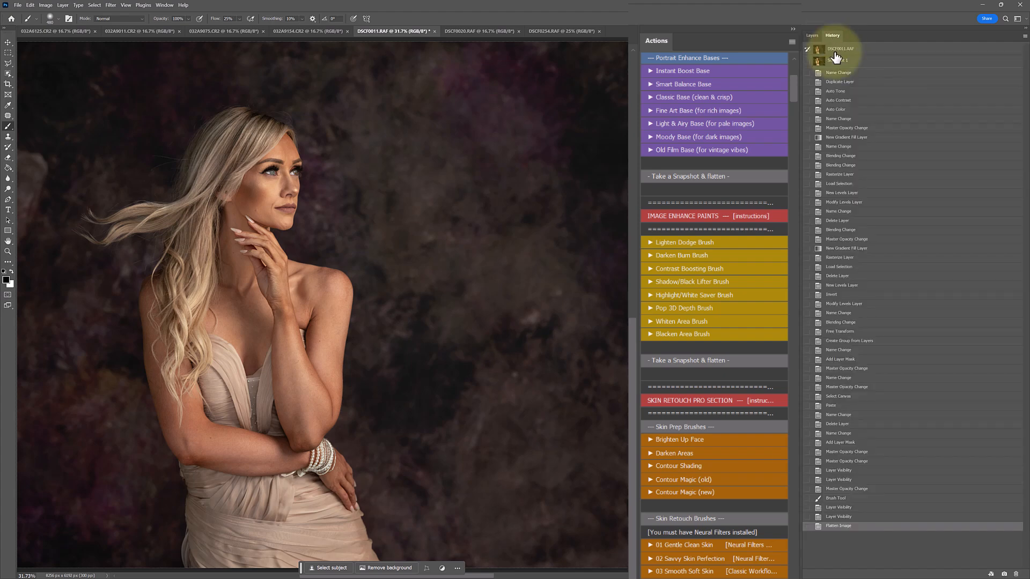
{"action": "left_click", "coordinate": [836, 50]}
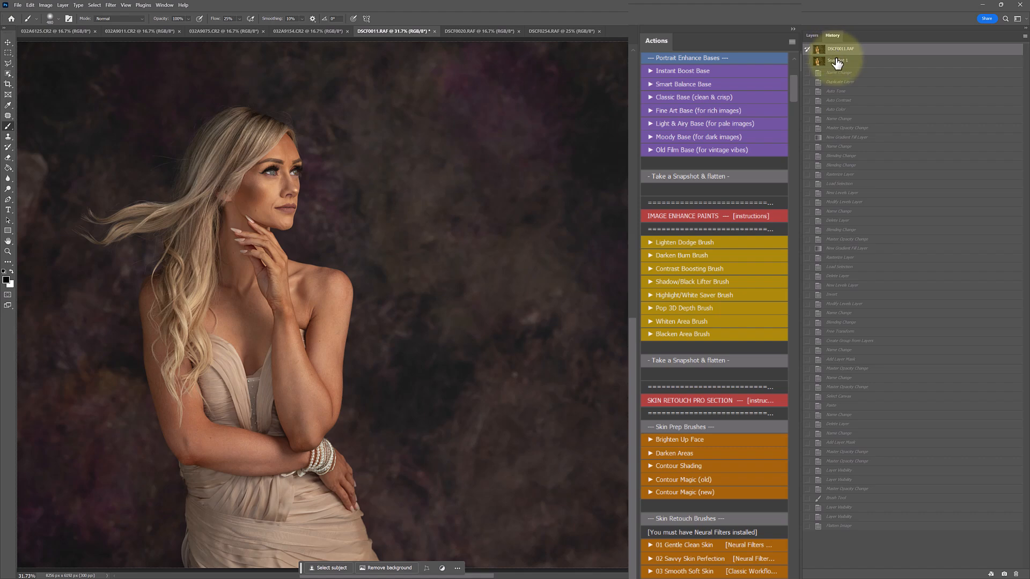
{"action": "left_click", "coordinate": [837, 63]}
{"action": "left_click", "coordinate": [836, 50]}
{"action": "left_click", "coordinate": [837, 63]}
{"action": "left_click", "coordinate": [813, 35]}
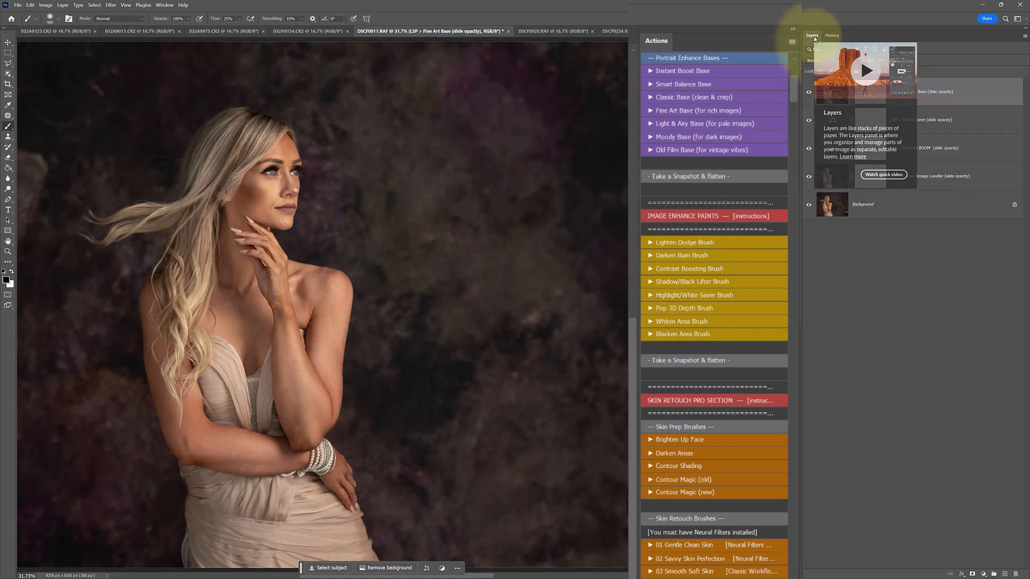